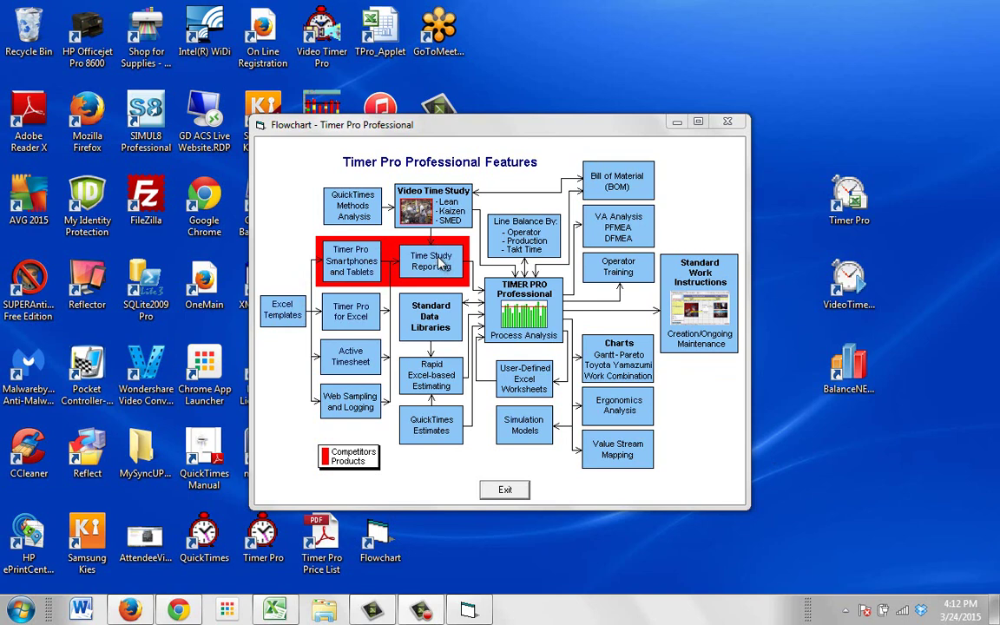
Close the flowchart, view the Subjects sheet's Machine 01–14 list, then restore the flowchart
{"action": "left_click", "coordinate": [521, 323]}
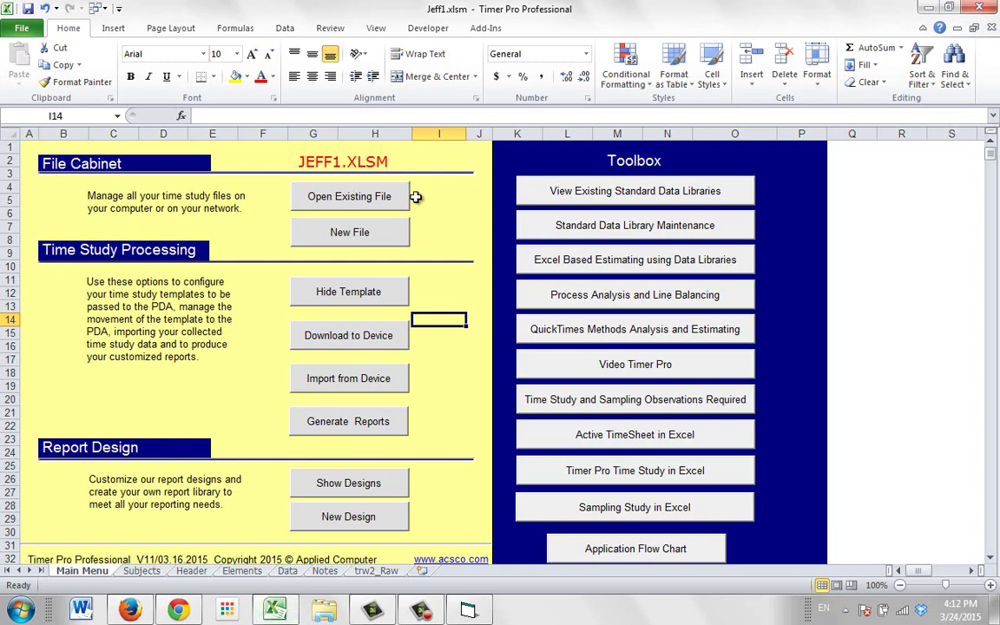
{"action": "left_click", "coordinate": [141, 570]}
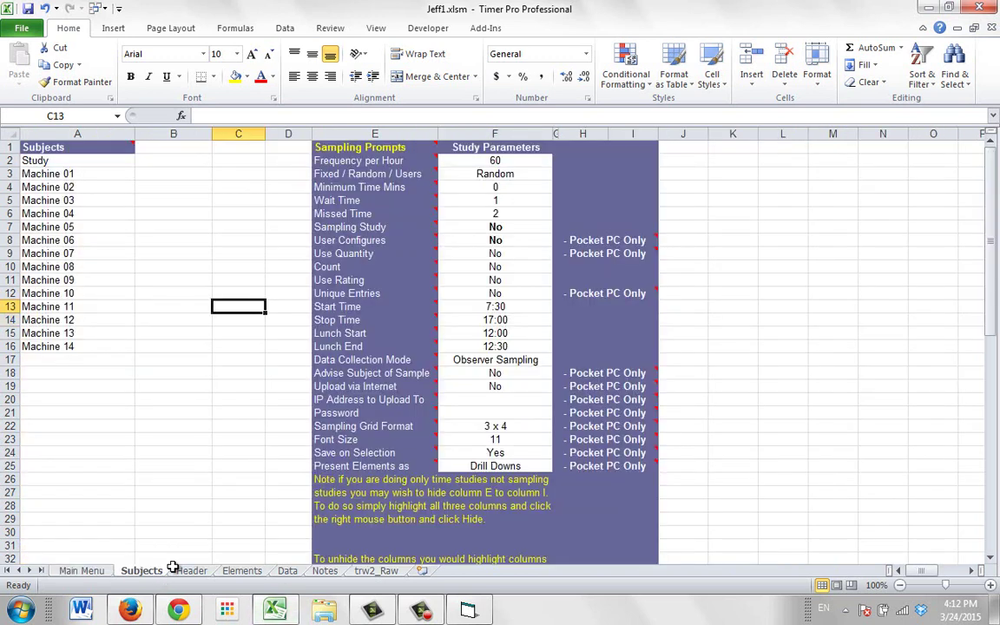
{"action": "left_click_drag", "start_coordinate": [77, 173], "coordinate": [87, 349]}
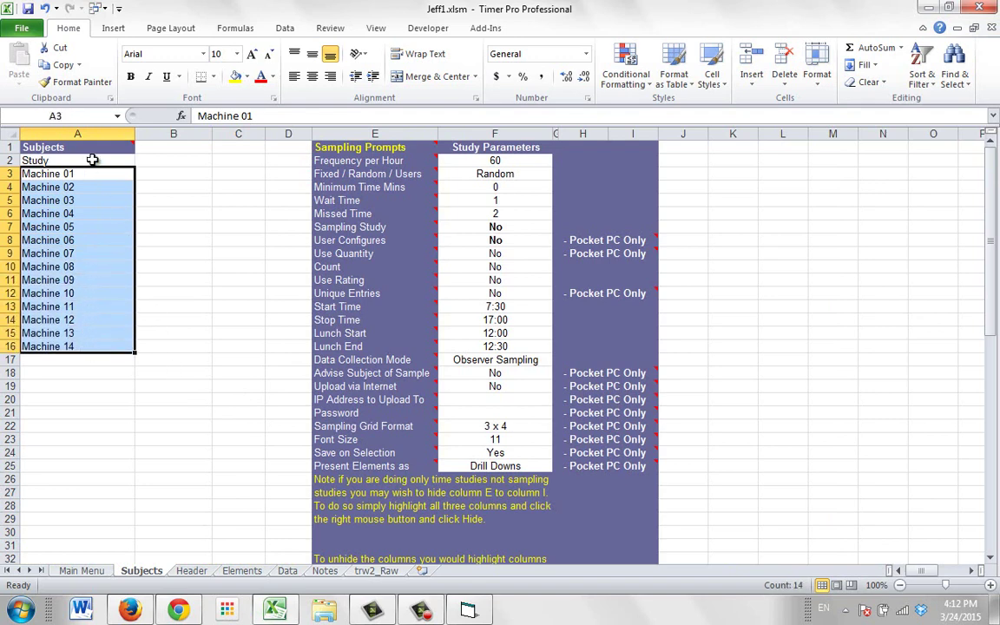
{"action": "mouse_move", "coordinate": [92, 144]}
{"action": "left_click", "coordinate": [76, 159]}
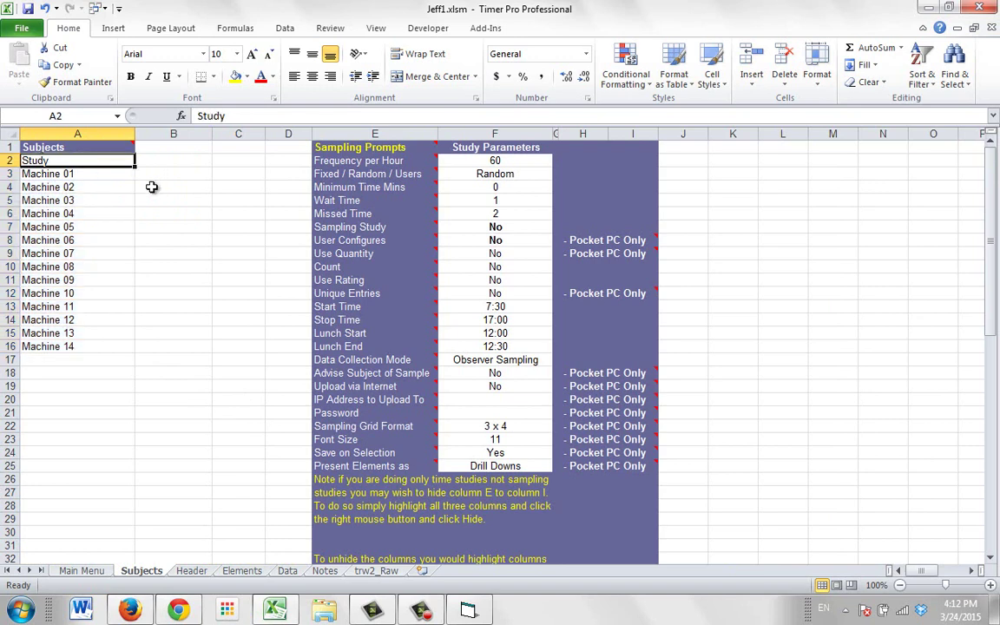
{"action": "left_click", "coordinate": [468, 611]}
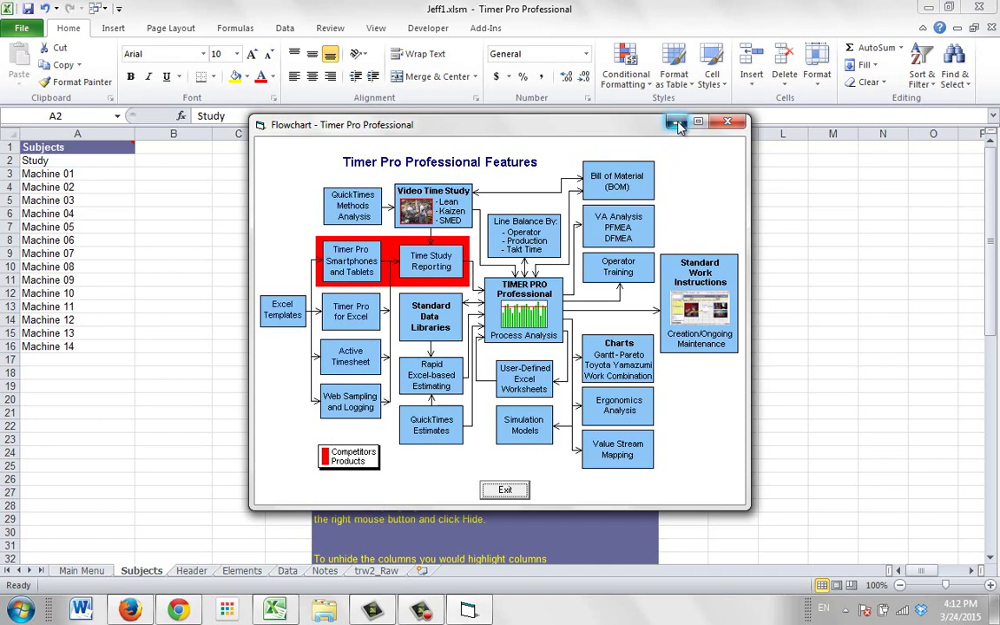
Close the flowchart and review trw2_Raw's first record: Study In Progress, 10:34:06 to 10:37:47
{"action": "left_click", "coordinate": [728, 121]}
{"action": "left_click_drag", "start_coordinate": [71, 174], "coordinate": [70, 346]}
{"action": "left_click", "coordinate": [382, 571]}
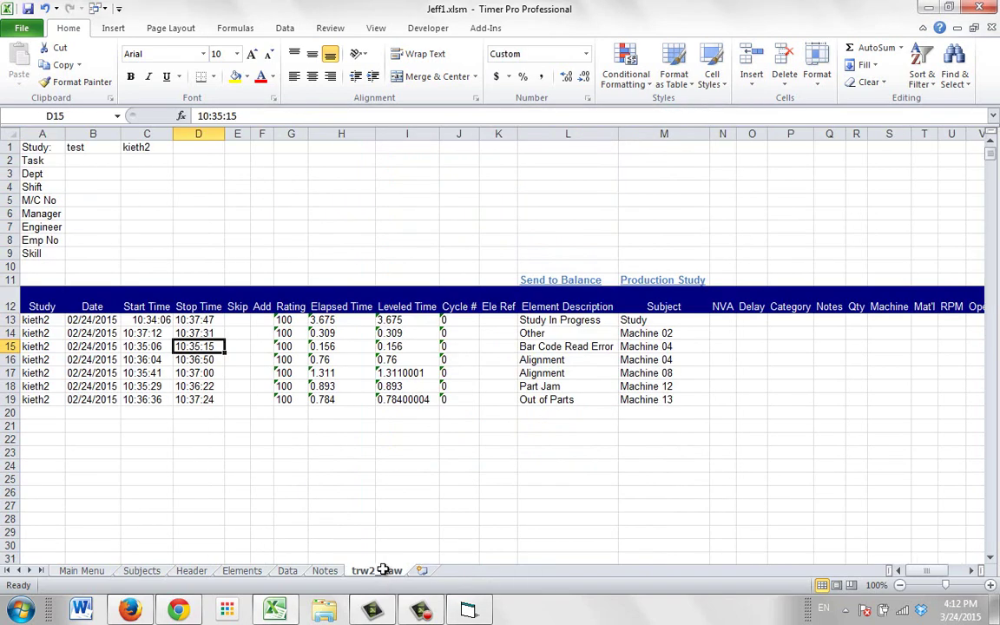
{"action": "left_click", "coordinate": [635, 321]}
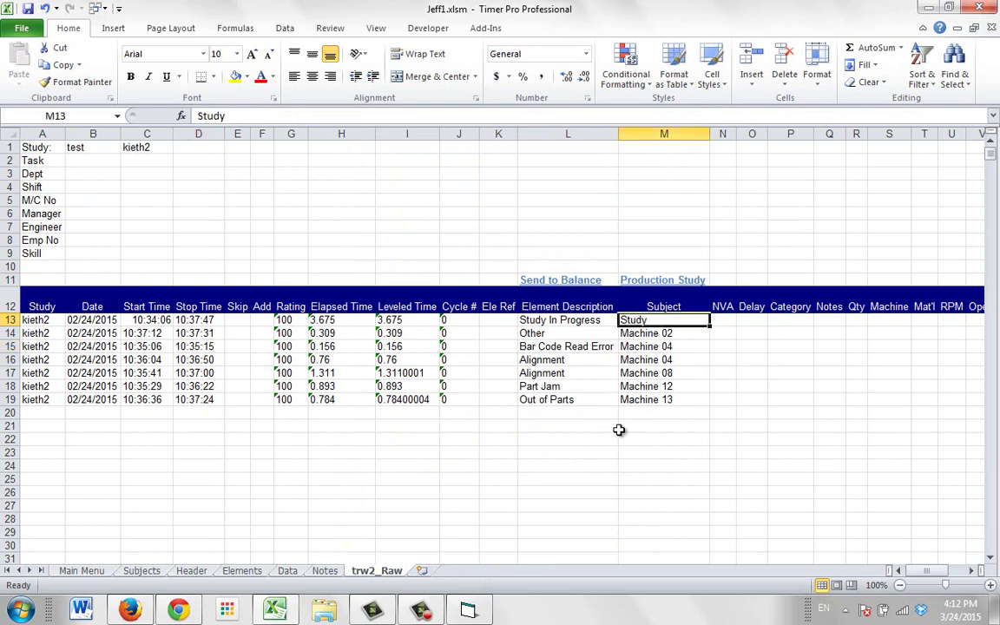
{"action": "left_click", "coordinate": [152, 322]}
{"action": "key", "text": "Right"}
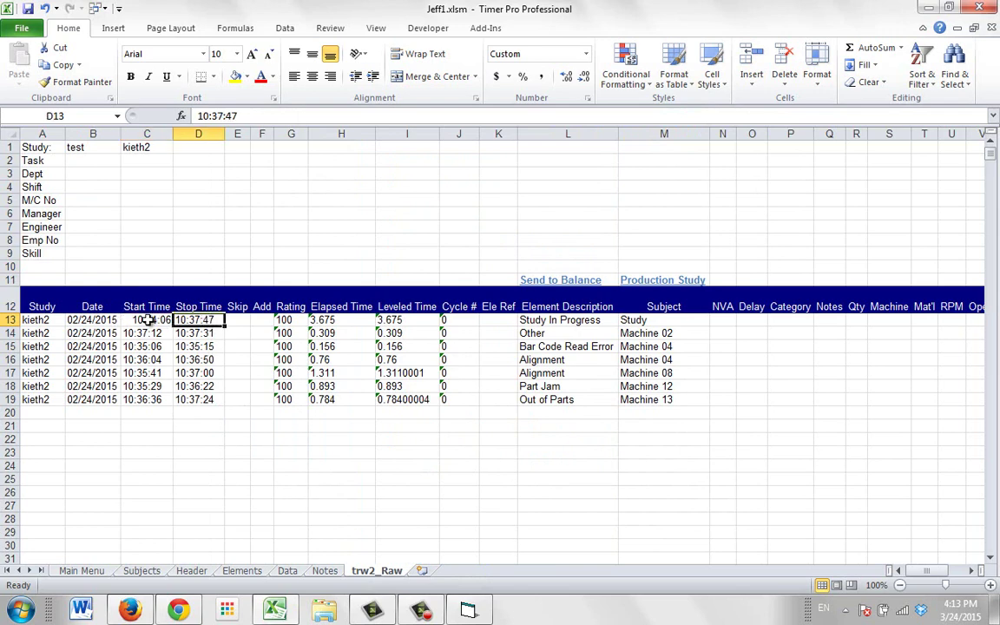
{"action": "left_click", "coordinate": [560, 321]}
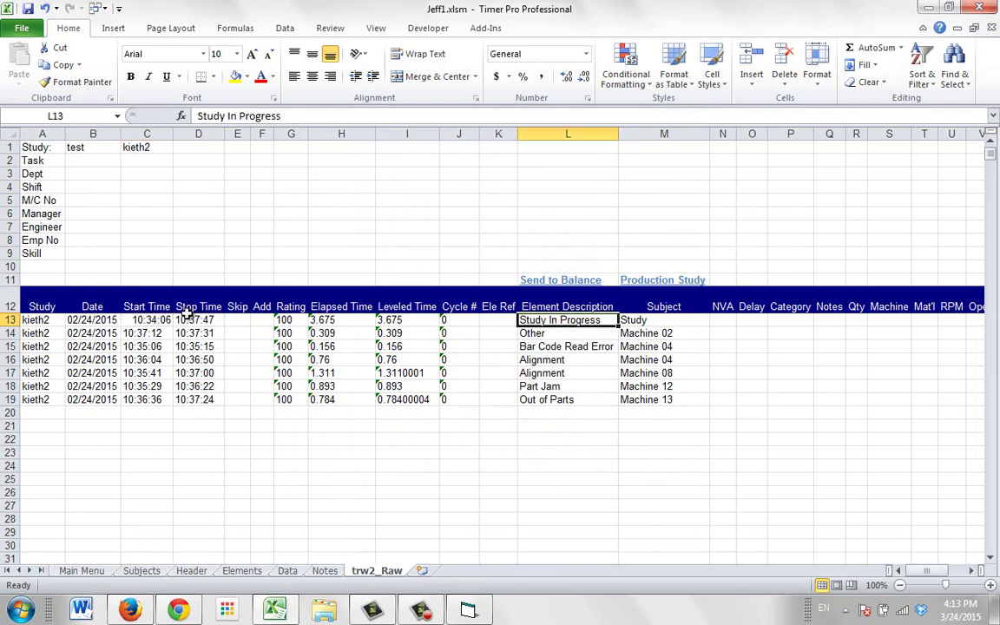
{"action": "left_click", "coordinate": [130, 321]}
{"action": "left_click", "coordinate": [196, 320]}
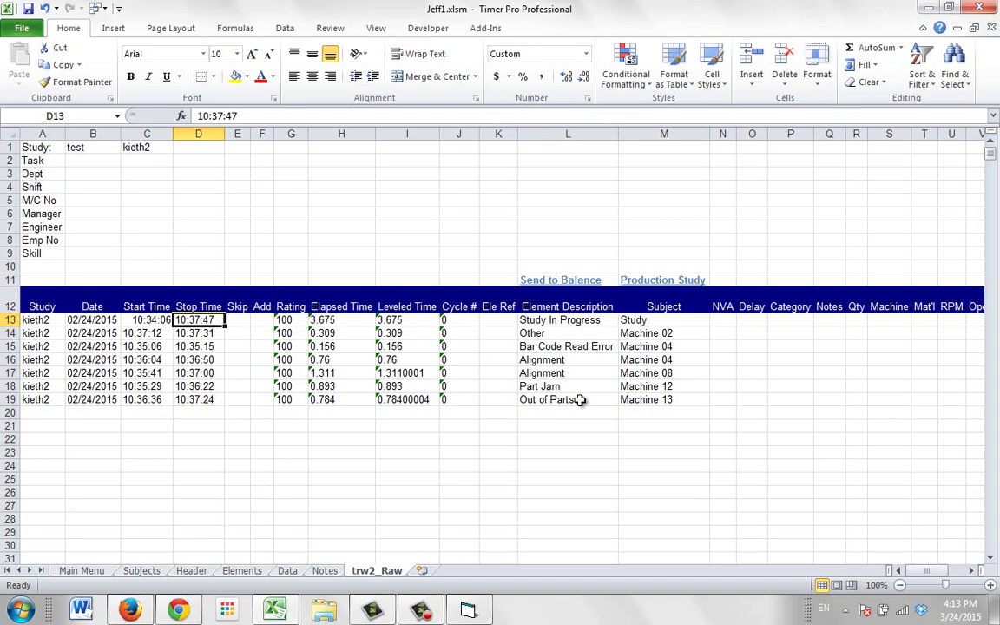
Review the Machine 02, Machine 04, Machine 08 and Machine 12 subjects in trw2_Raw
{"action": "left_click", "coordinate": [647, 335]}
{"action": "left_click", "coordinate": [647, 348]}
{"action": "left_click", "coordinate": [647, 360]}
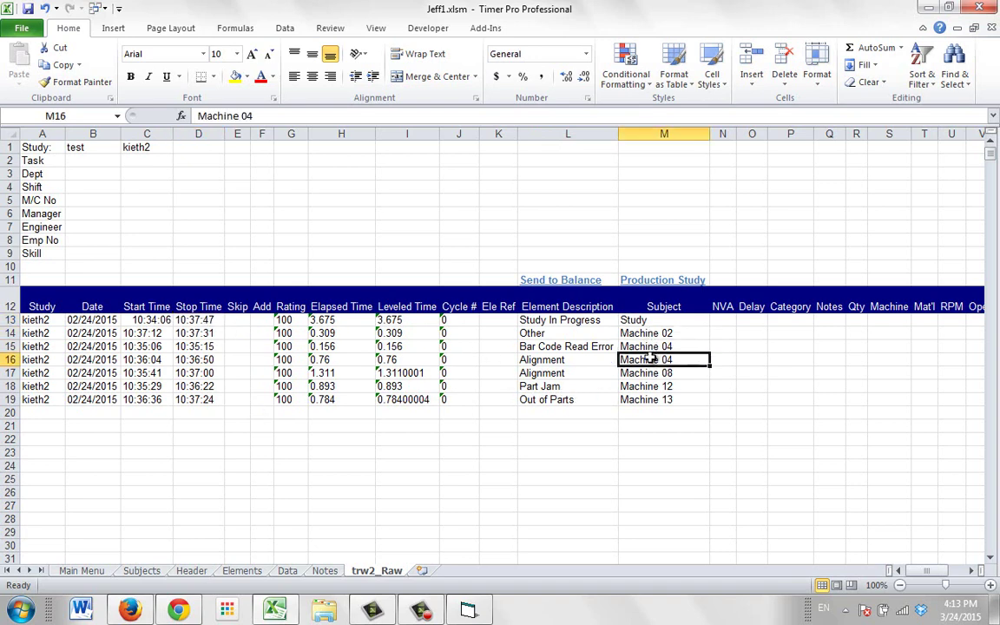
{"action": "left_click", "coordinate": [647, 375]}
{"action": "left_click", "coordinate": [647, 387]}
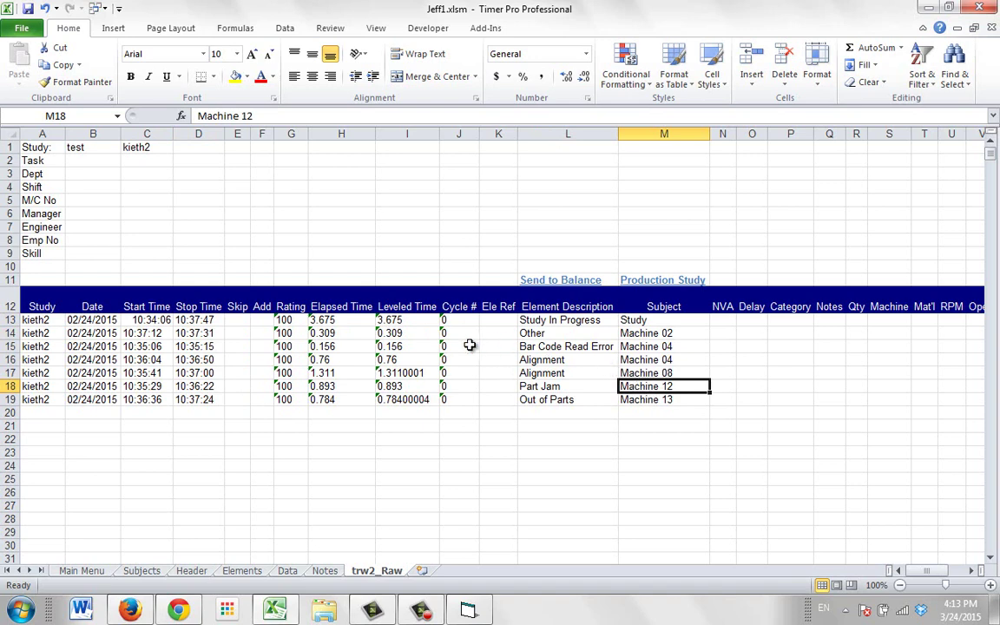
Check the start and stop times of the Bar Code Read Error and Alignment events
{"action": "left_click", "coordinate": [559, 348]}
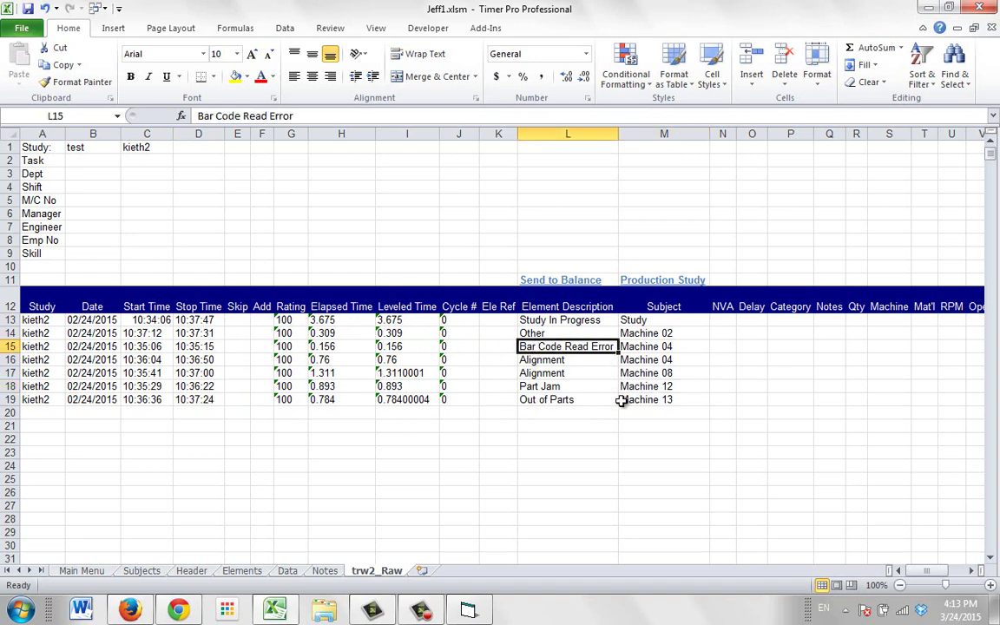
{"action": "left_click", "coordinate": [143, 347]}
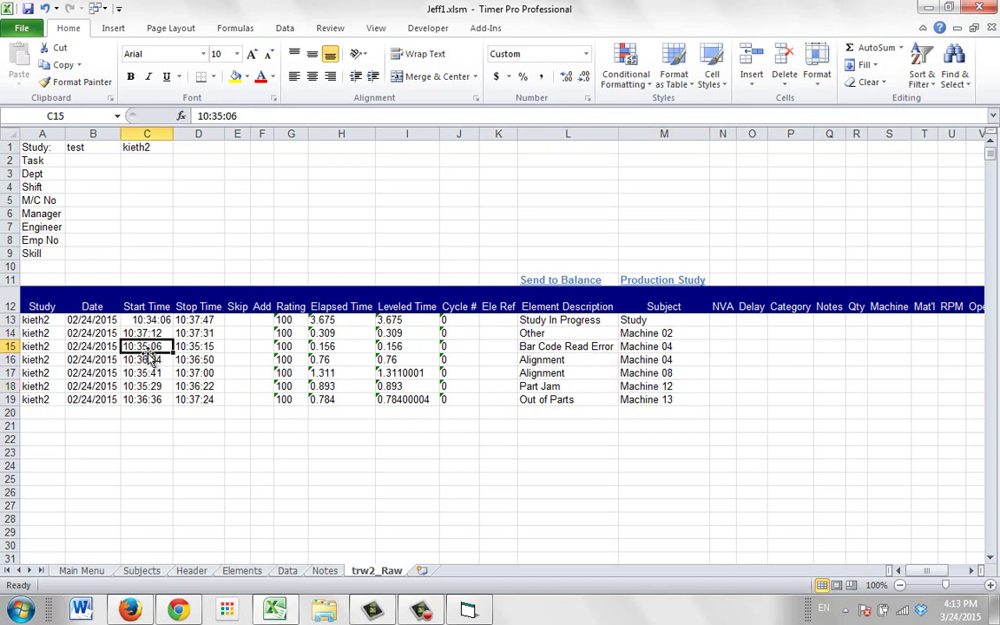
{"action": "left_click", "coordinate": [198, 348]}
{"action": "left_click", "coordinate": [533, 359]}
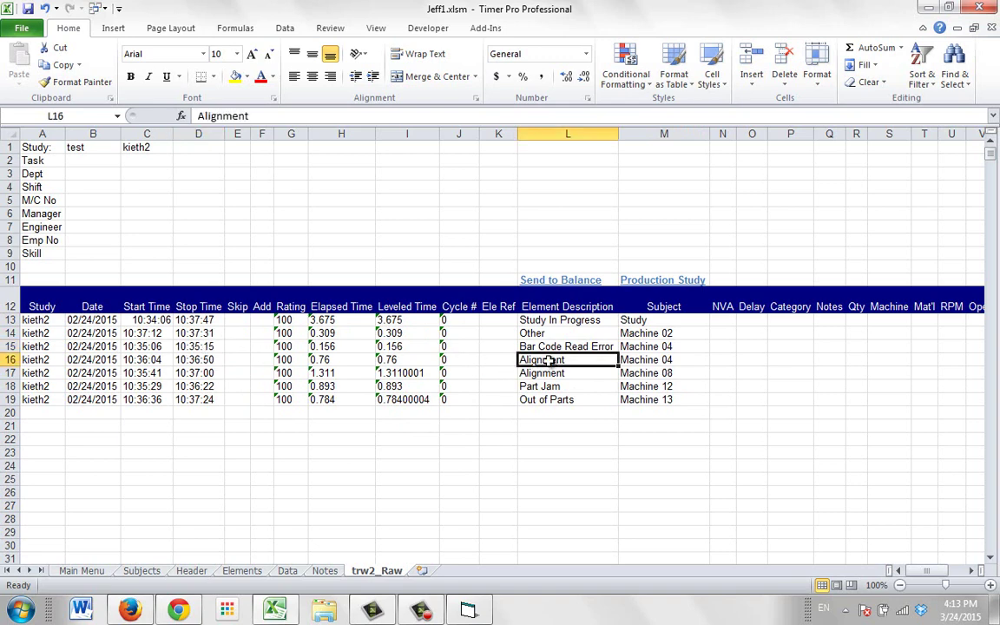
{"action": "left_click", "coordinate": [143, 360]}
{"action": "left_click", "coordinate": [186, 360]}
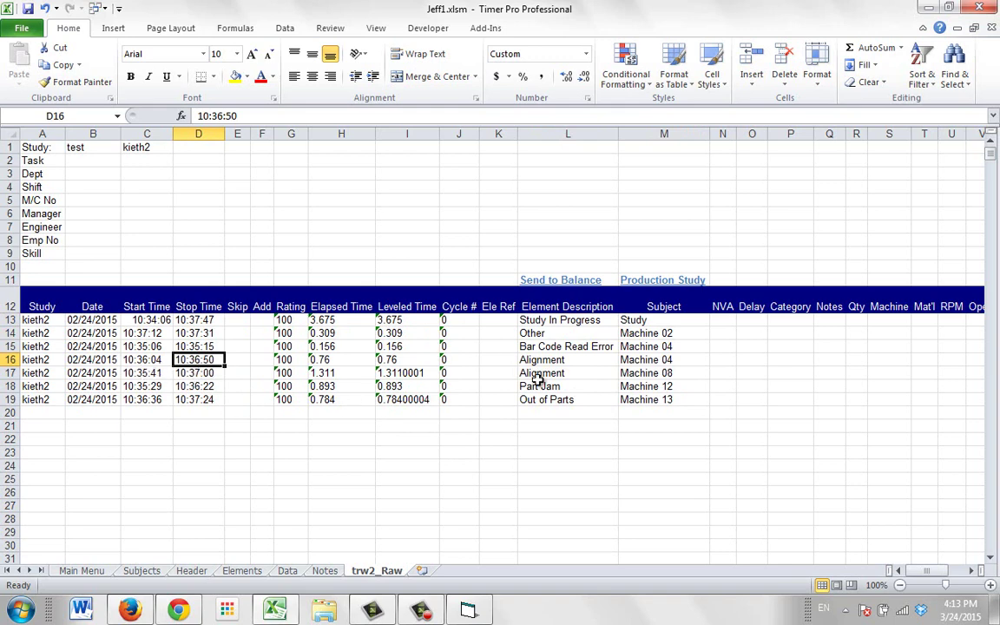
Recheck the first record's 10:34:06 start and stop times and the Other event's start
{"action": "left_click", "coordinate": [198, 320]}
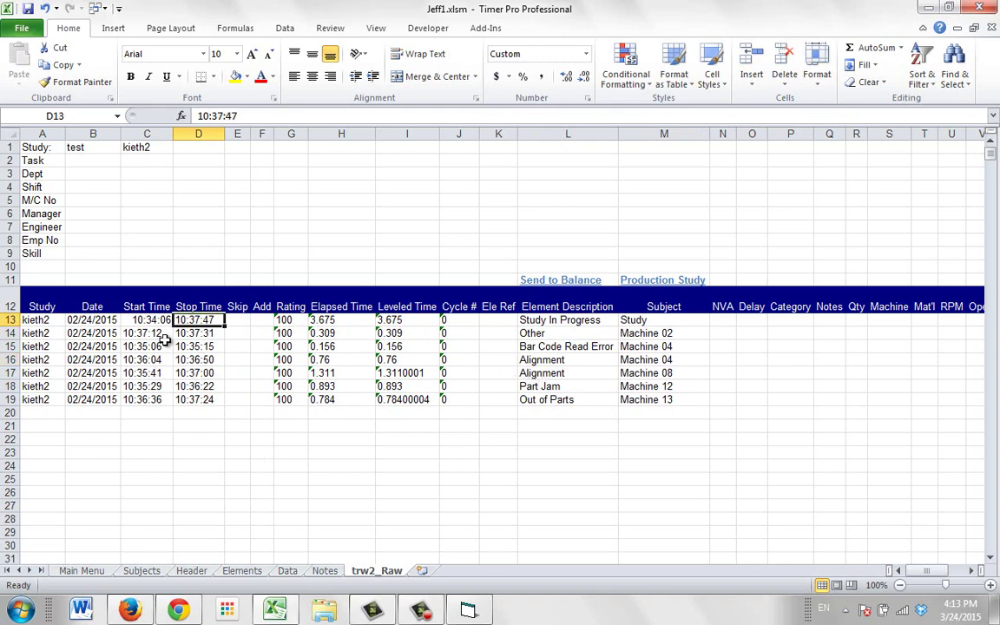
{"action": "left_click", "coordinate": [139, 319]}
{"action": "left_click", "coordinate": [210, 321]}
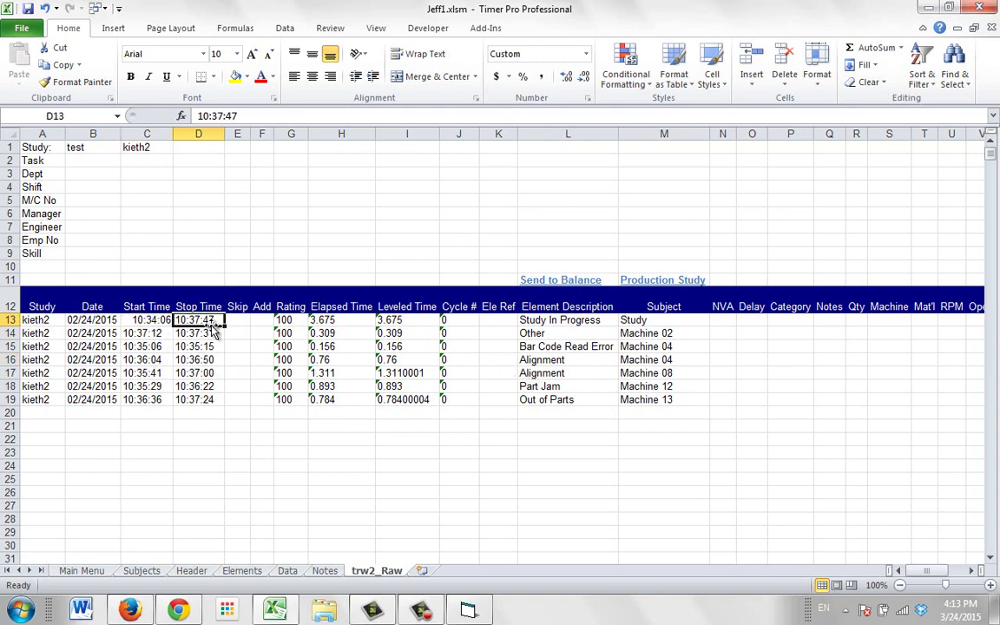
{"action": "left_click", "coordinate": [143, 333]}
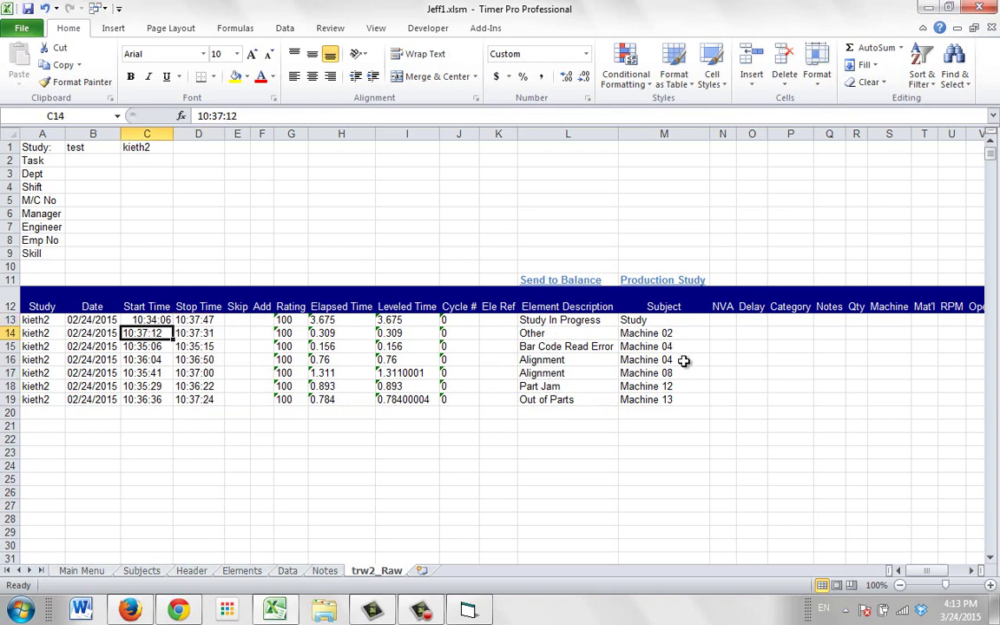
Review the Machine 02, 04, 08, 12 and 13 subjects, then reselect the Subjects sheet's machine list
{"action": "left_click", "coordinate": [688, 334]}
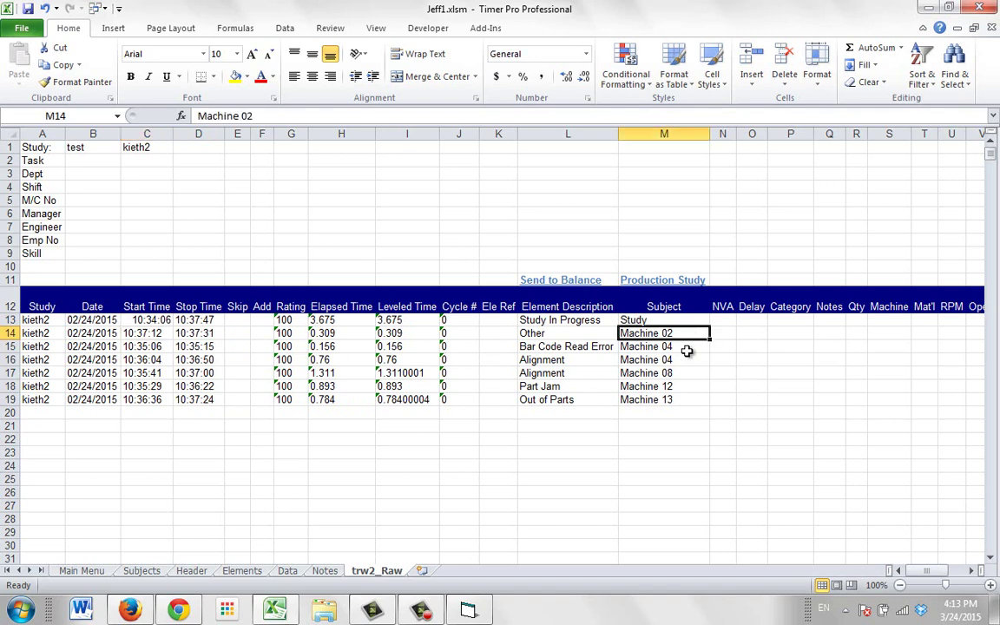
{"action": "left_click", "coordinate": [687, 351]}
{"action": "left_click", "coordinate": [686, 360]}
{"action": "left_click", "coordinate": [684, 374]}
{"action": "left_click", "coordinate": [685, 387]}
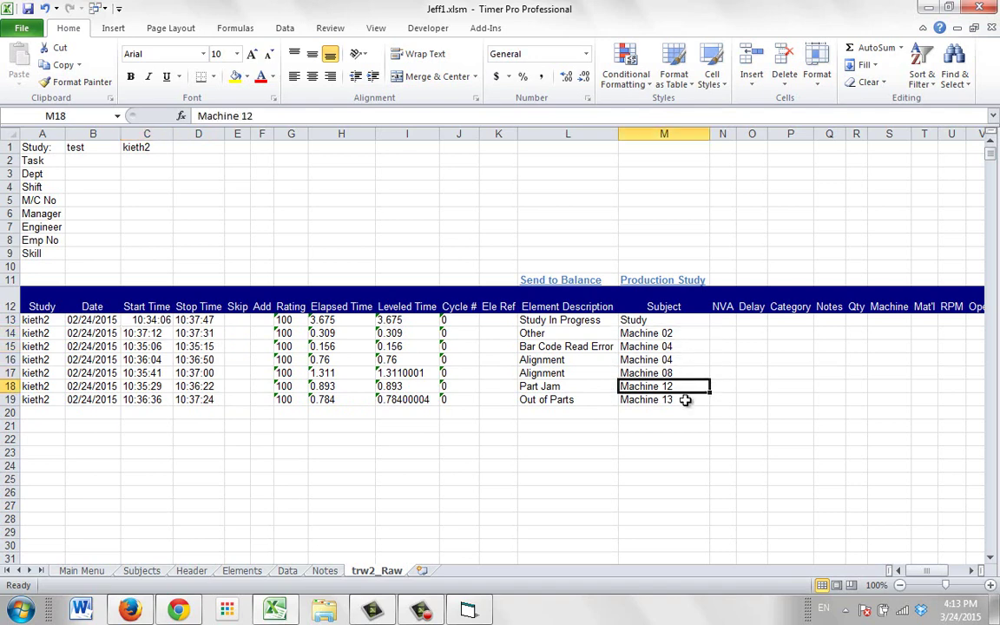
{"action": "left_click", "coordinate": [685, 399]}
{"action": "left_click", "coordinate": [141, 571]}
{"action": "left_click_drag", "start_coordinate": [68, 171], "coordinate": [91, 330]}
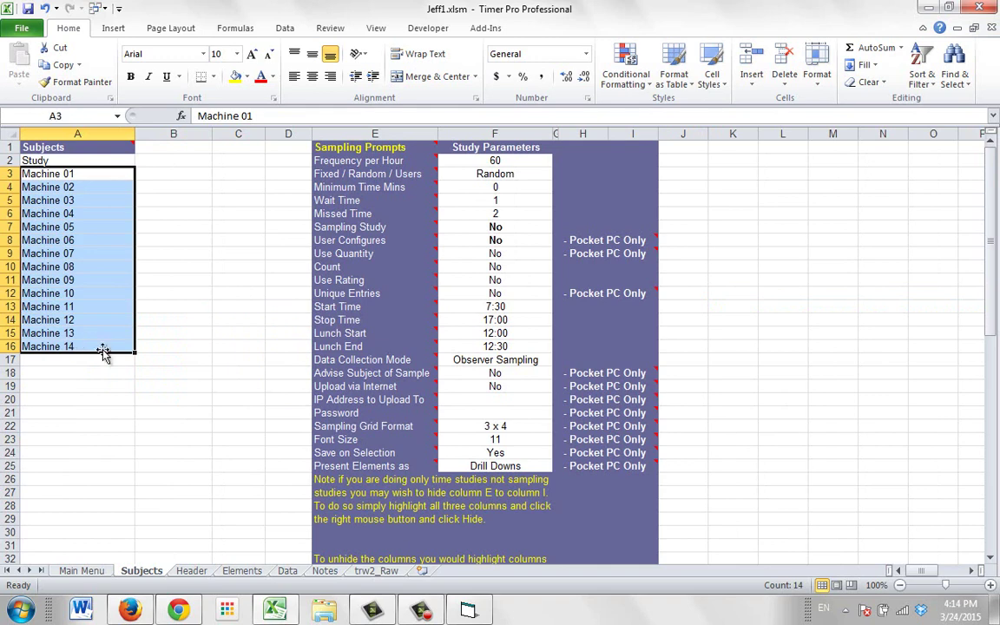
Return to trw2_Raw and check the first record's elapsed and leveled times of 3.675
{"action": "left_click", "coordinate": [376, 571]}
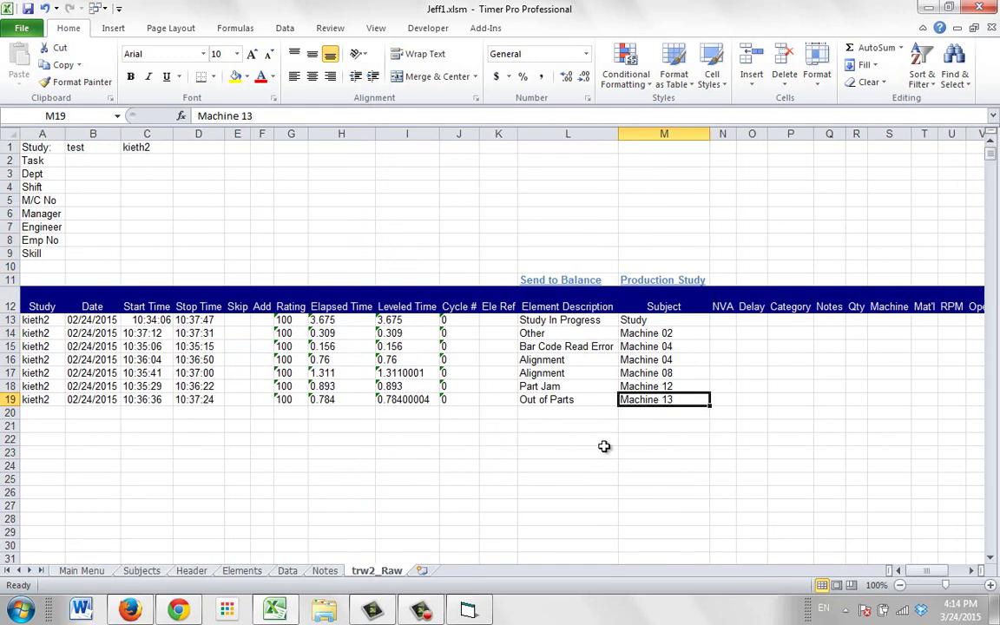
{"action": "key", "text": "Up"}
{"action": "key", "text": "Up"}
{"action": "key", "text": "Up"}
{"action": "key", "text": "Up"}
{"action": "key", "text": "Up"}
{"action": "key", "text": "Up"}
{"action": "key", "text": "Up"}
{"action": "key", "text": "Up"}
{"action": "key", "text": "F2"}
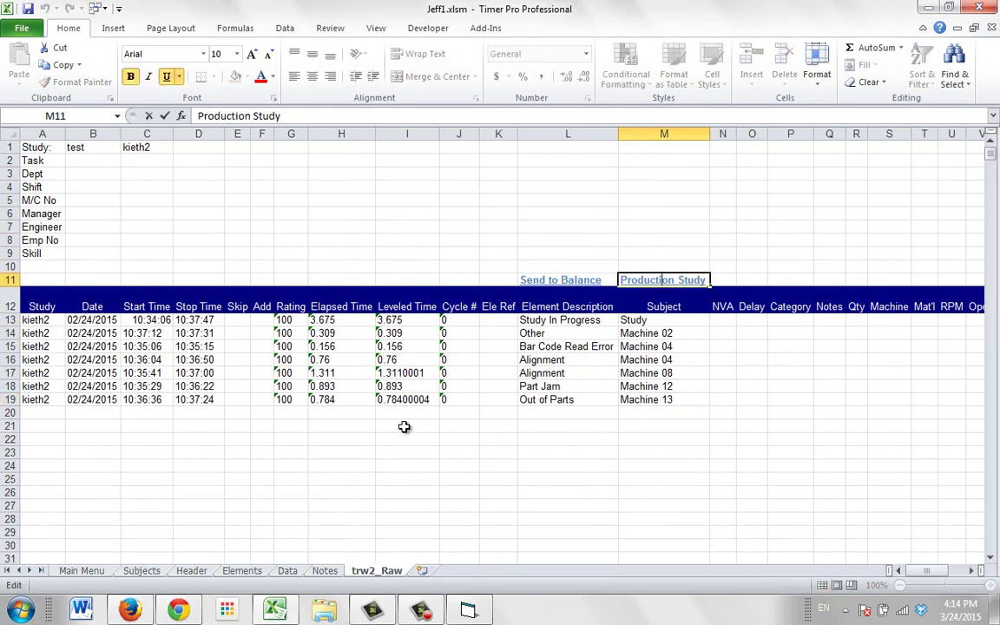
{"action": "left_click", "coordinate": [318, 321]}
{"action": "left_click", "coordinate": [388, 320]}
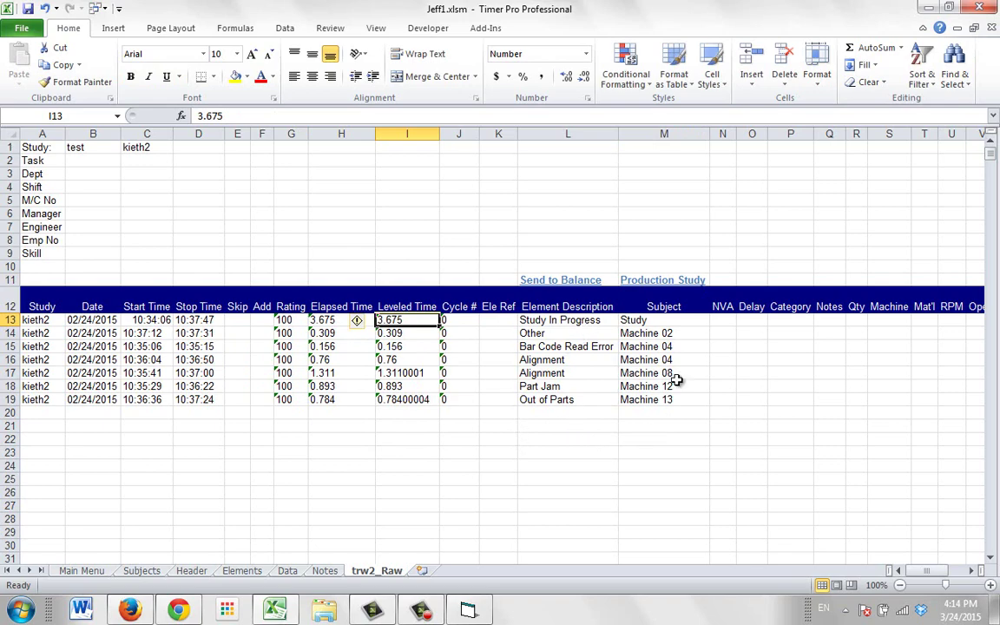
{"action": "left_click", "coordinate": [655, 280]}
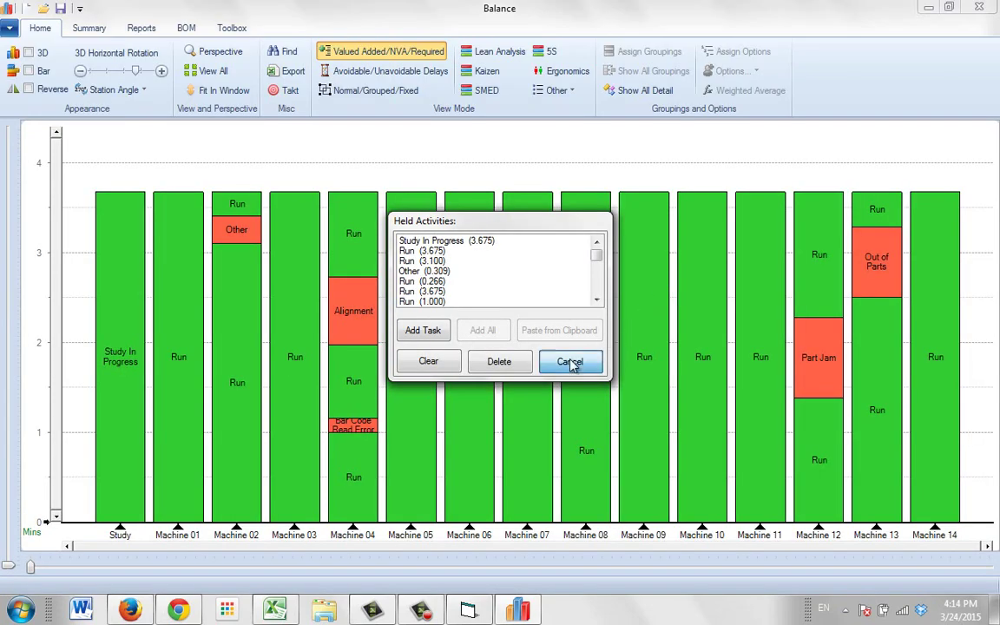
{"action": "left_click", "coordinate": [570, 361]}
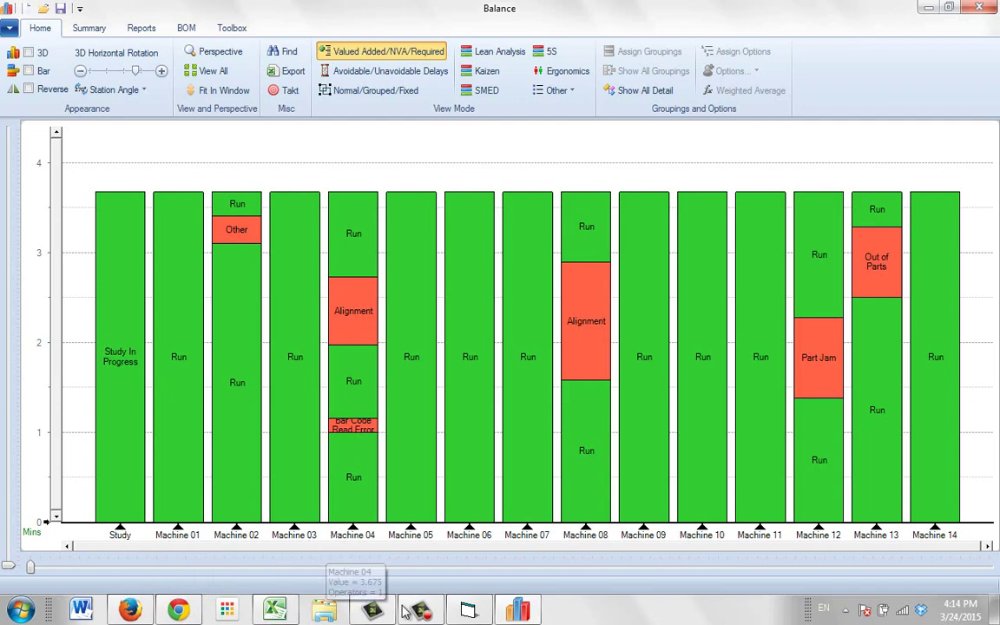
{"action": "left_click", "coordinate": [275, 611]}
{"action": "left_click", "coordinate": [670, 335]}
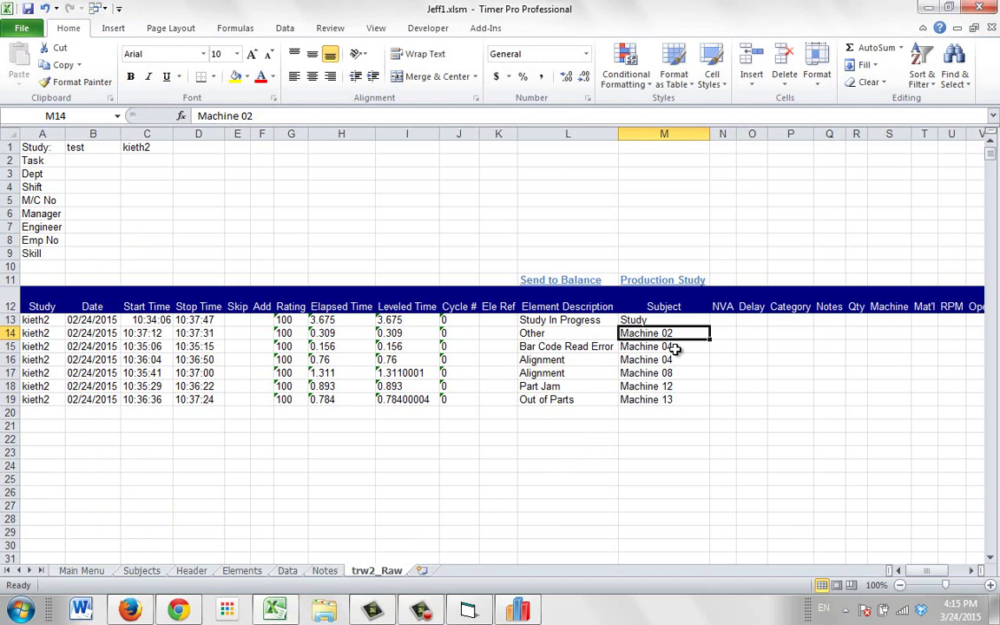
{"action": "left_click", "coordinate": [677, 347]}
{"action": "left_click", "coordinate": [675, 359]}
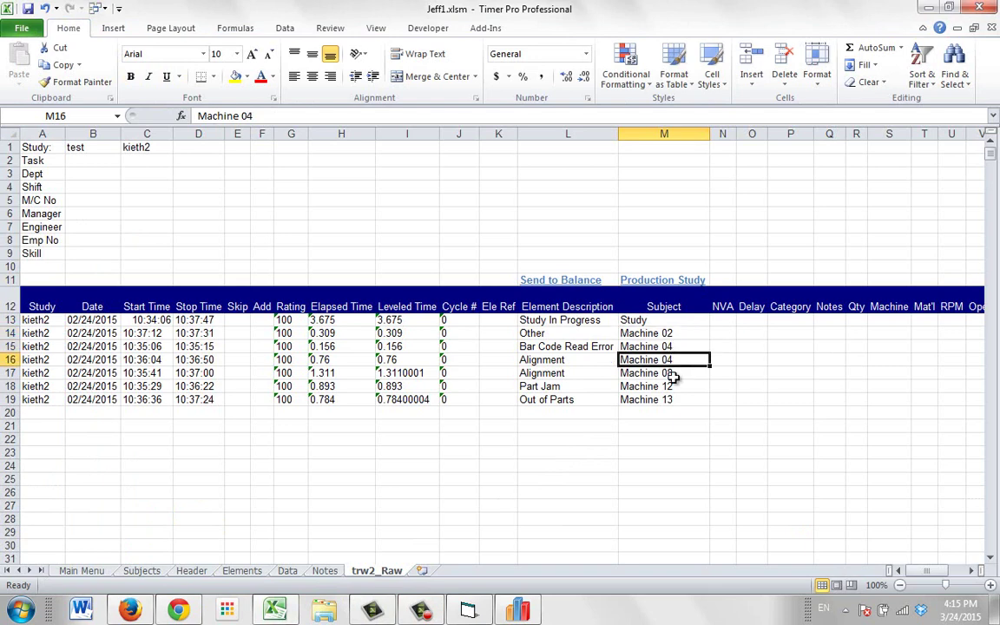
{"action": "left_click", "coordinate": [673, 372]}
{"action": "left_click", "coordinate": [671, 385]}
{"action": "left_click", "coordinate": [665, 400]}
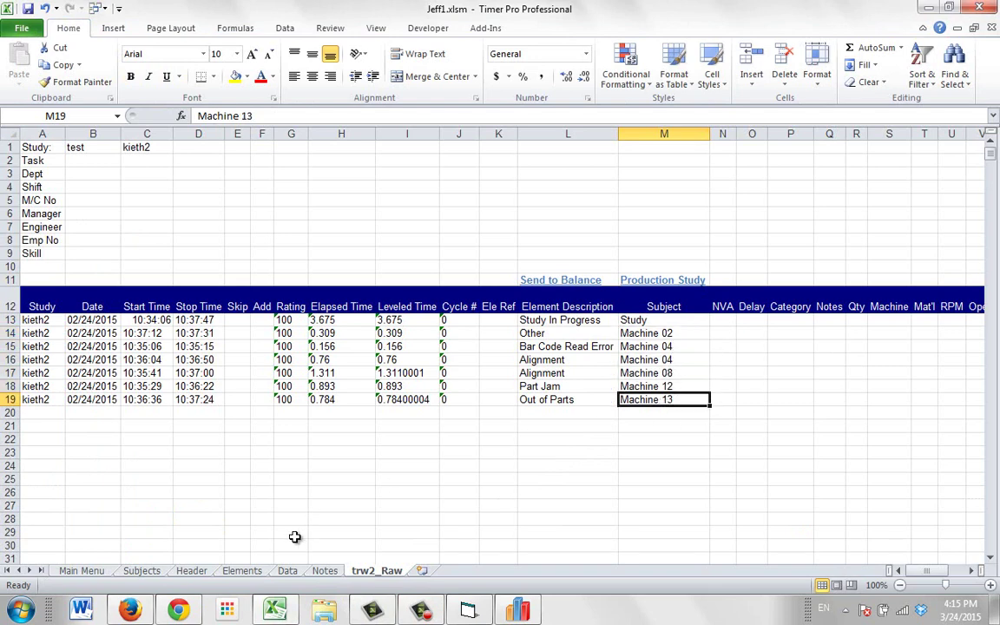
Bring forward the Balance chart showing Study and Machine 01–14 bars of about 3.675 minutes
{"action": "left_click", "coordinate": [511, 613]}
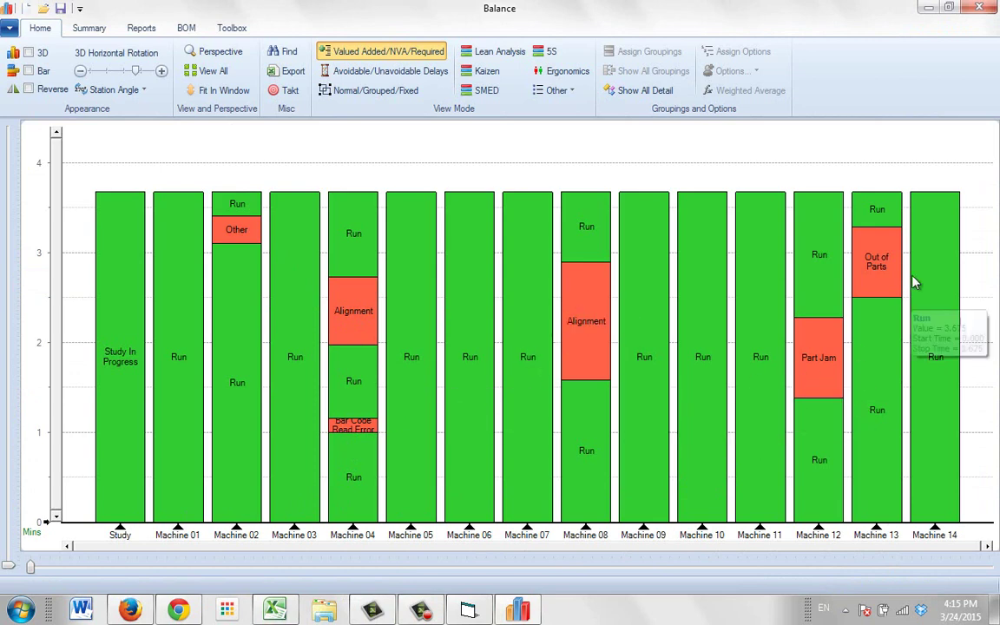
{"action": "mouse_move", "coordinate": [890, 252]}
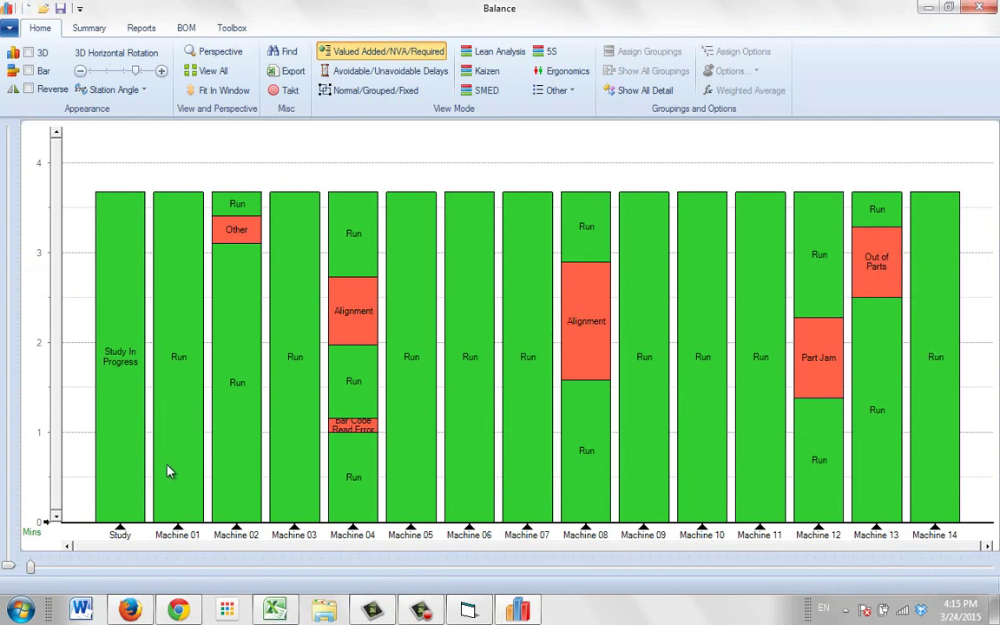
{"action": "mouse_move", "coordinate": [242, 495]}
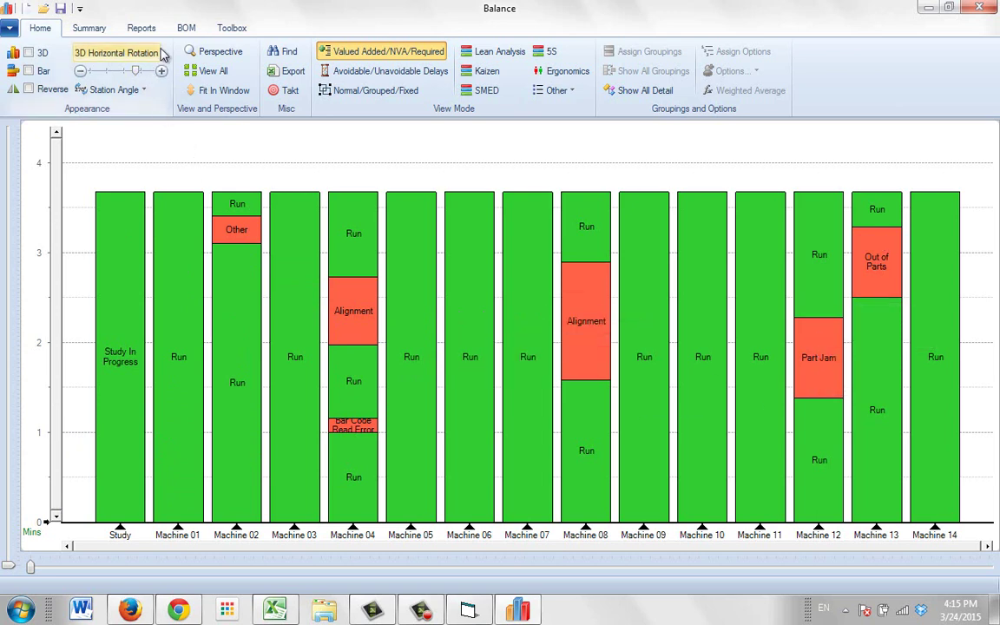
Export the Production Study report from the Reports menu to Excel
{"action": "left_click", "coordinate": [143, 29]}
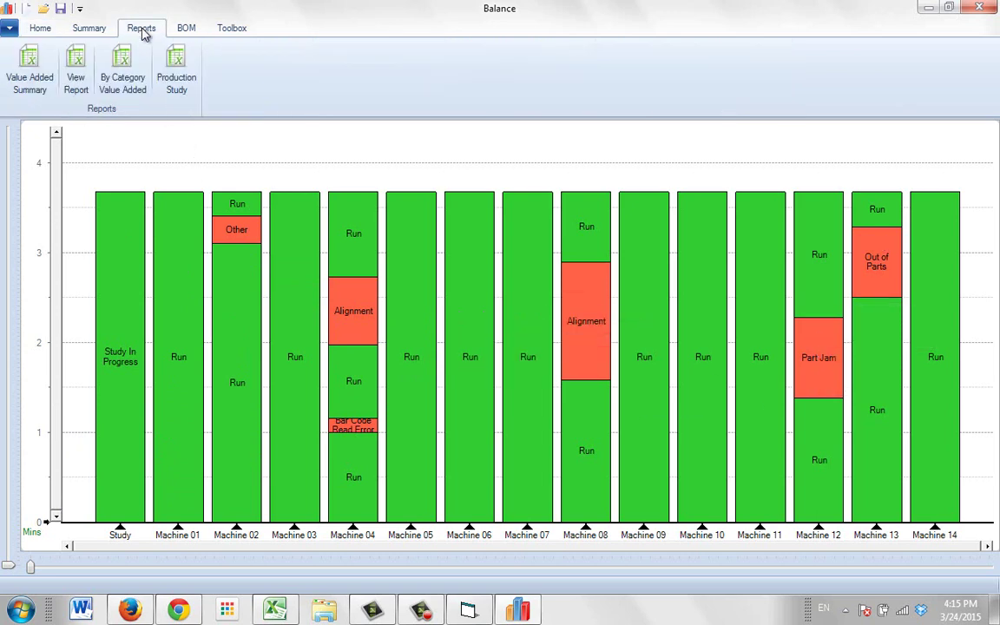
{"action": "left_click", "coordinate": [176, 73]}
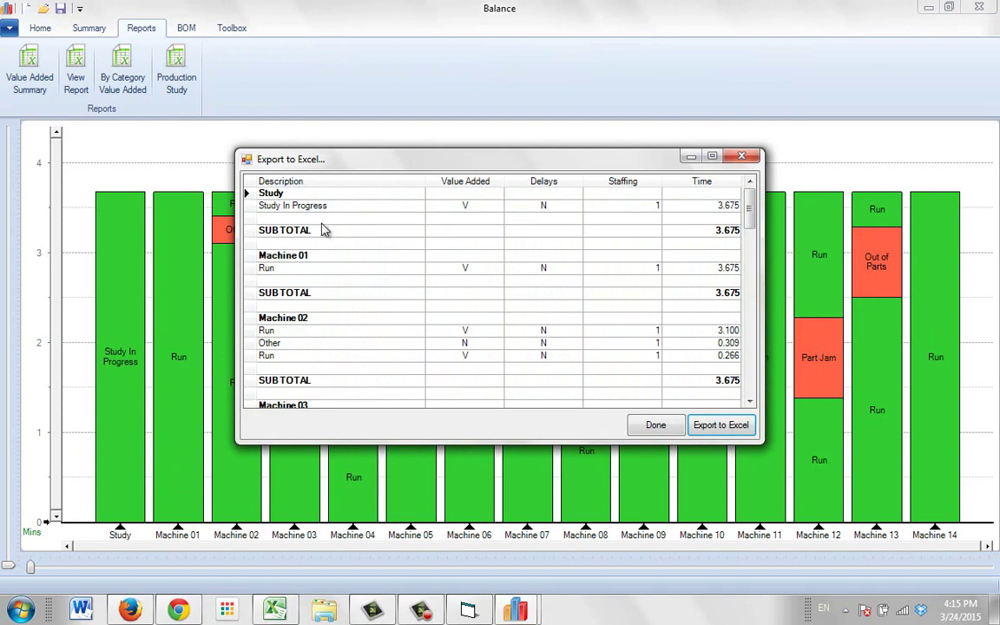
{"action": "left_click", "coordinate": [710, 425]}
Review ManualTime1's Process Summary bars: All Tasks 92%/8%, Study 100%, Machine 04 25% downtime
{"action": "mouse_move", "coordinate": [273, 610]}
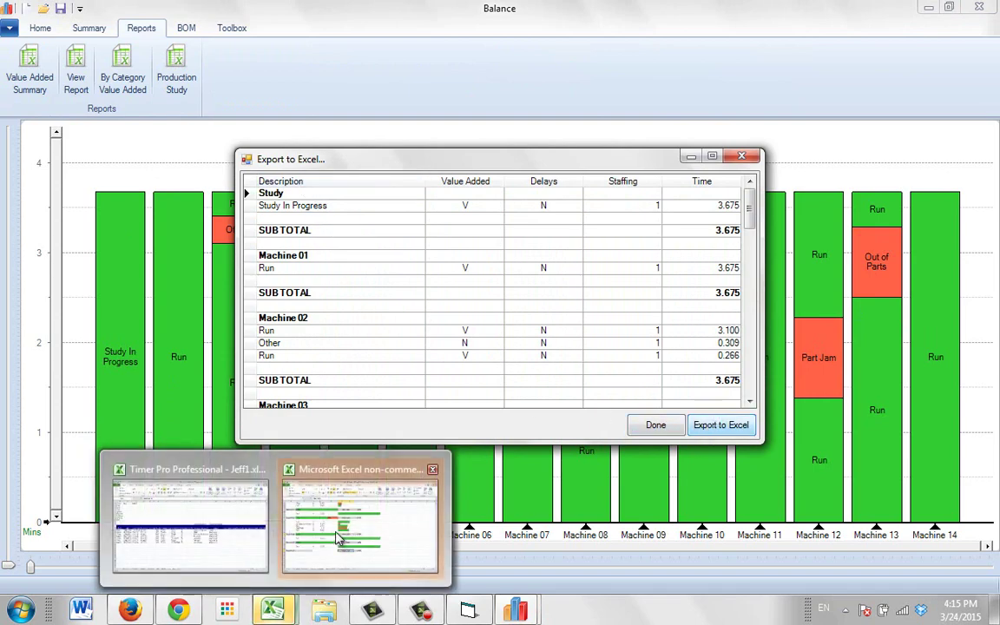
{"action": "left_click", "coordinate": [348, 519]}
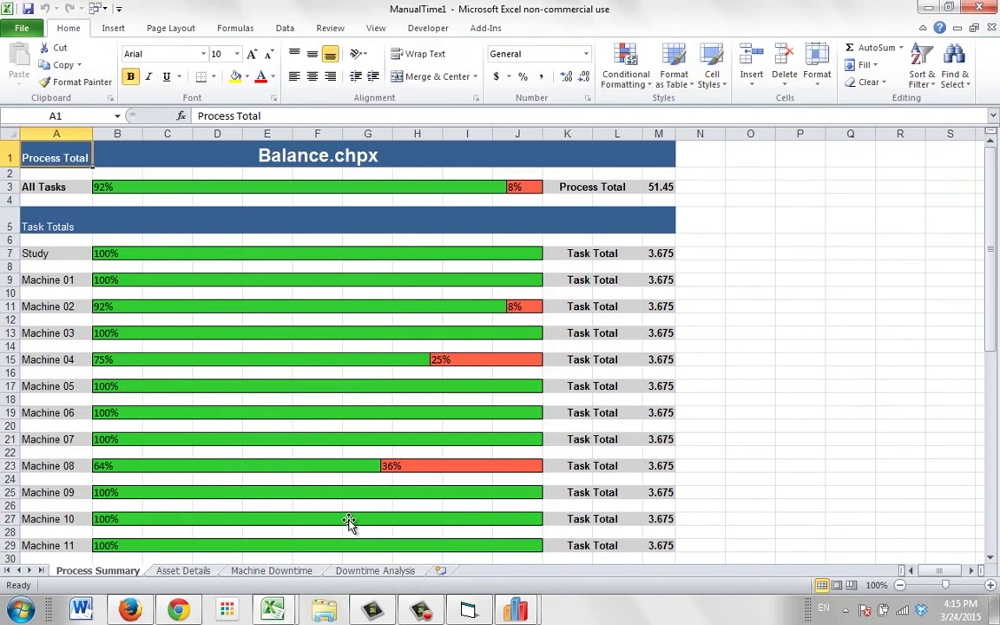
{"action": "left_click", "coordinate": [194, 186]}
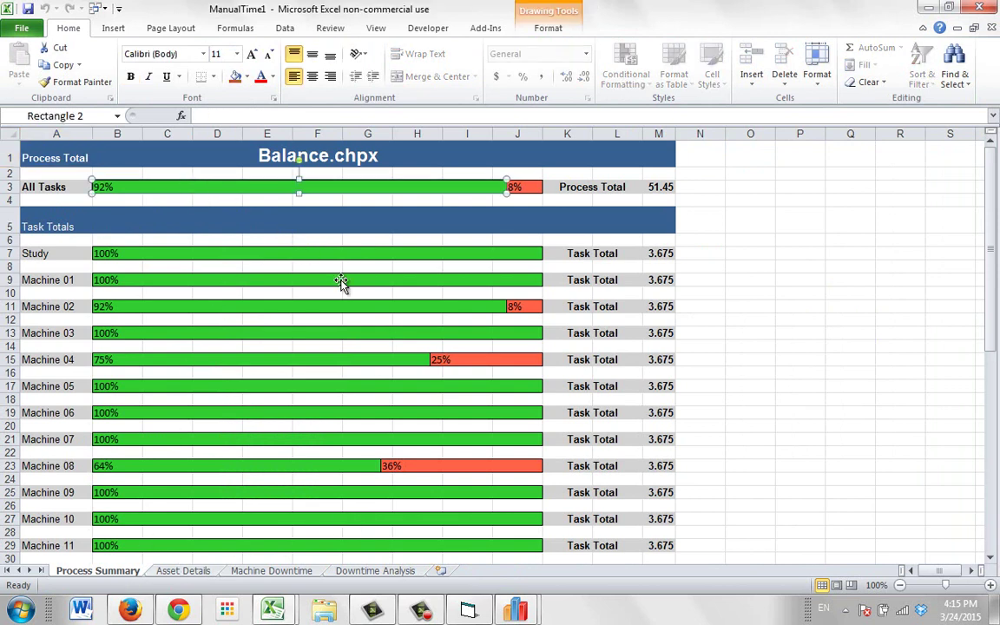
{"action": "left_click", "coordinate": [524, 186]}
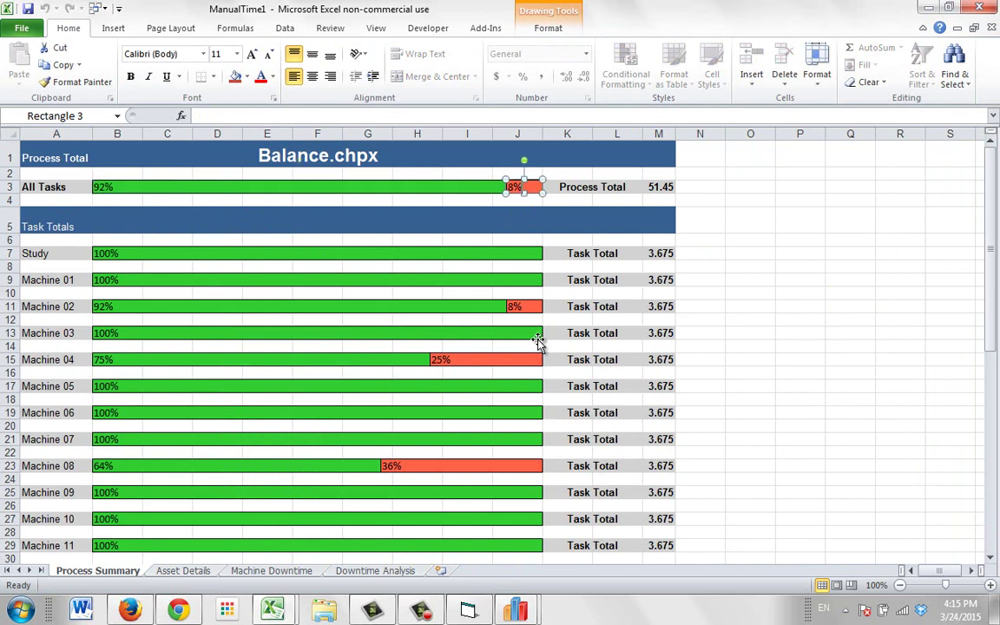
{"action": "left_click", "coordinate": [131, 255]}
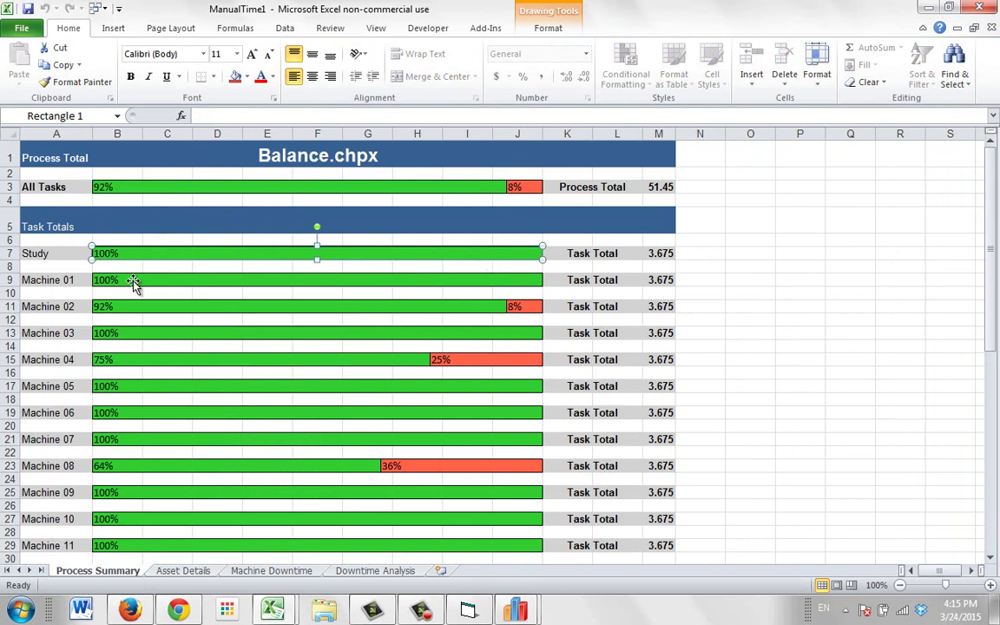
{"action": "left_click", "coordinate": [103, 280]}
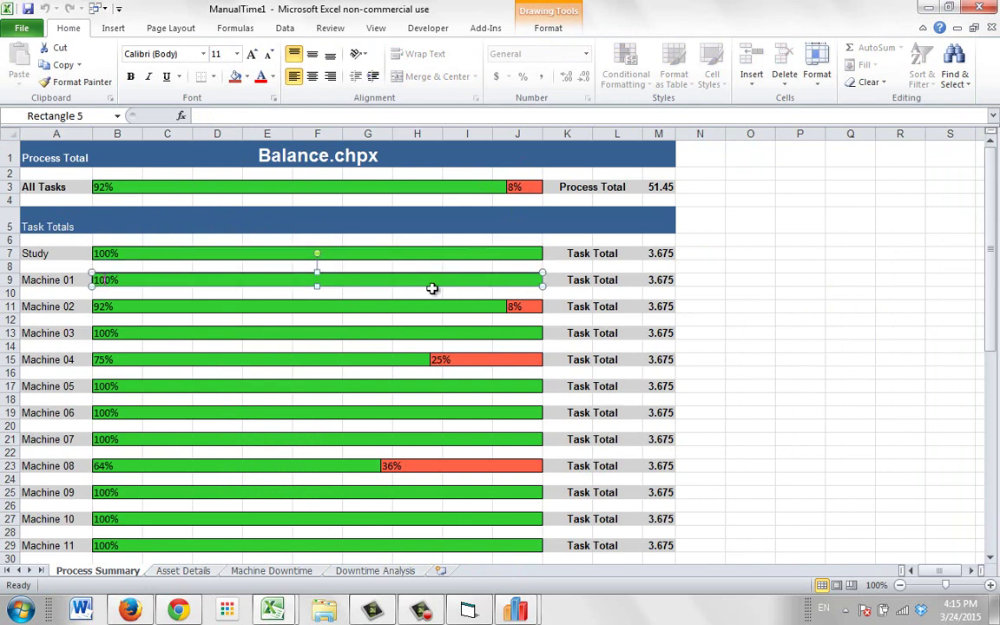
{"action": "left_click", "coordinate": [219, 306]}
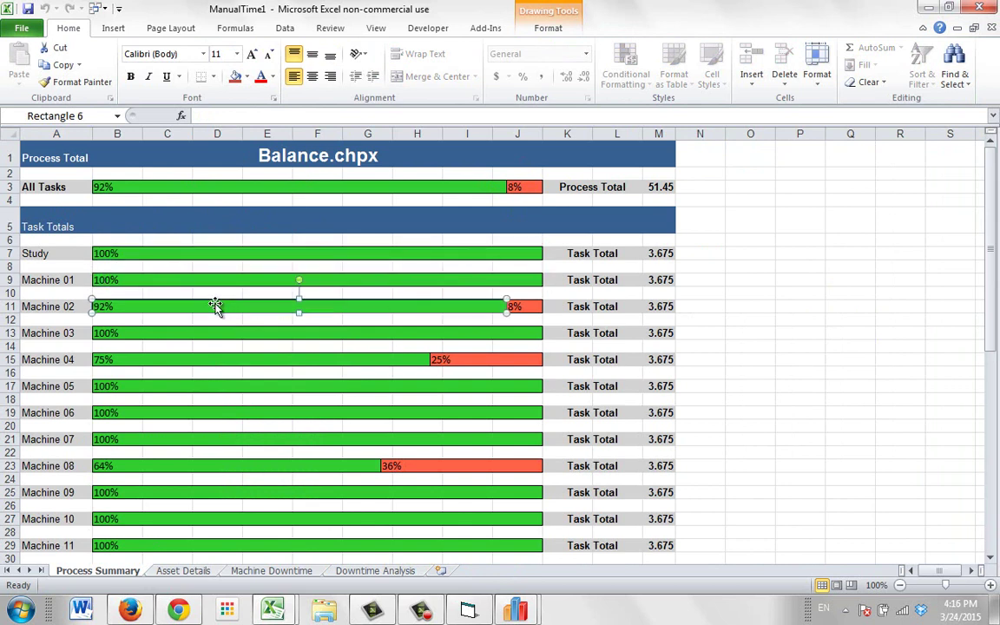
{"action": "left_click", "coordinate": [513, 306]}
{"action": "left_click", "coordinate": [521, 360]}
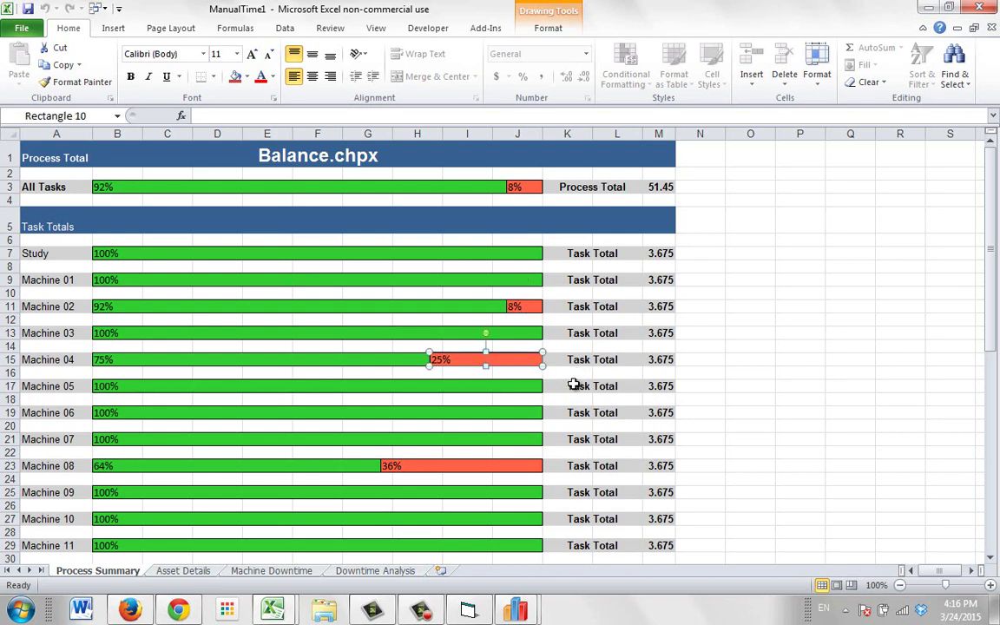
{"action": "left_click", "coordinate": [991, 558]}
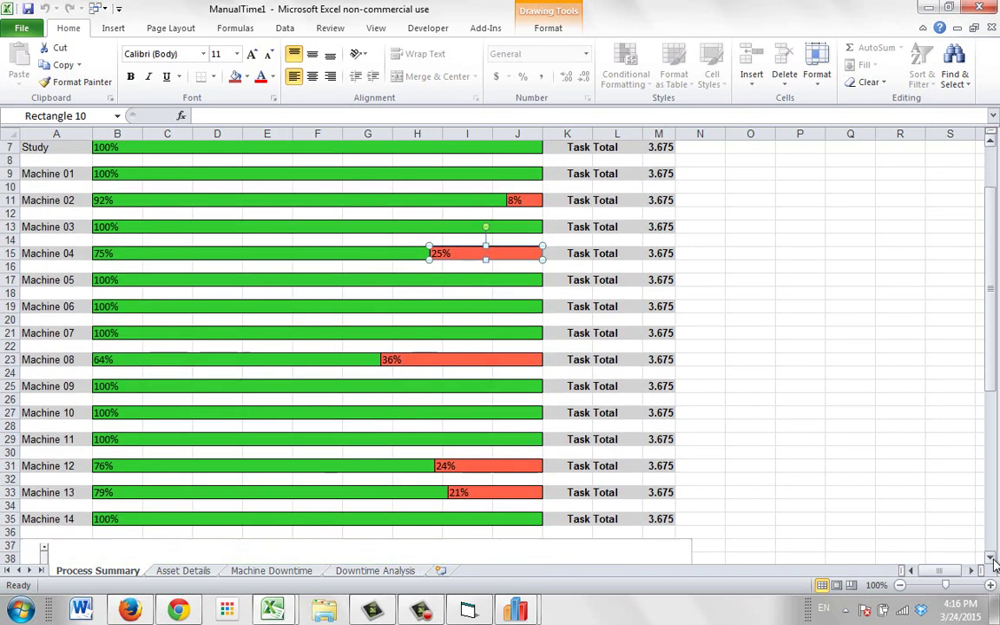
Open Asset Details and review Machines 01–04, including Machine 04's 75% run and 25% downtime bars
{"action": "left_click", "coordinate": [184, 571]}
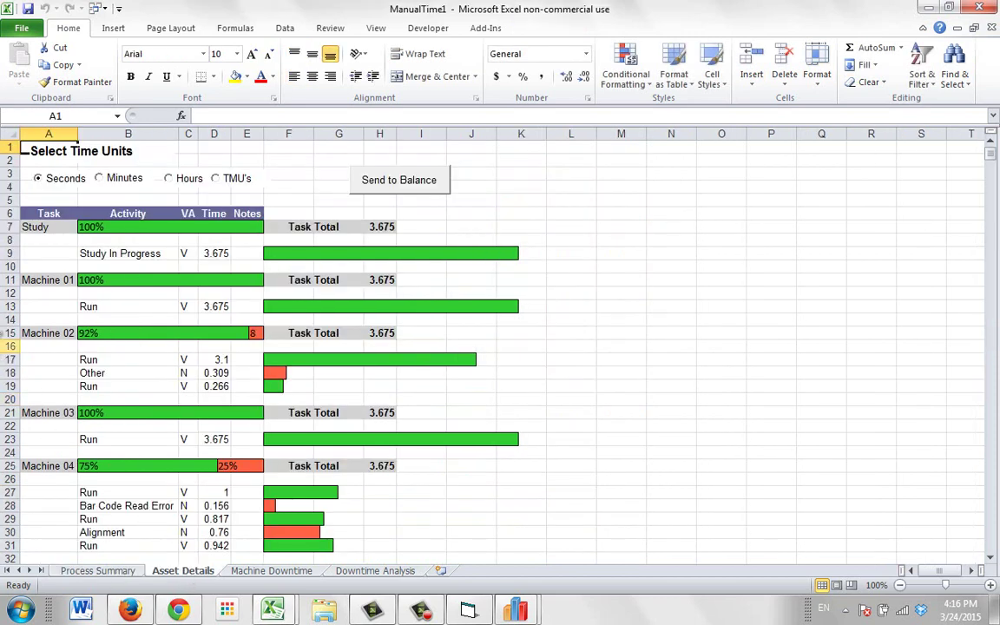
{"action": "left_click", "coordinate": [51, 278]}
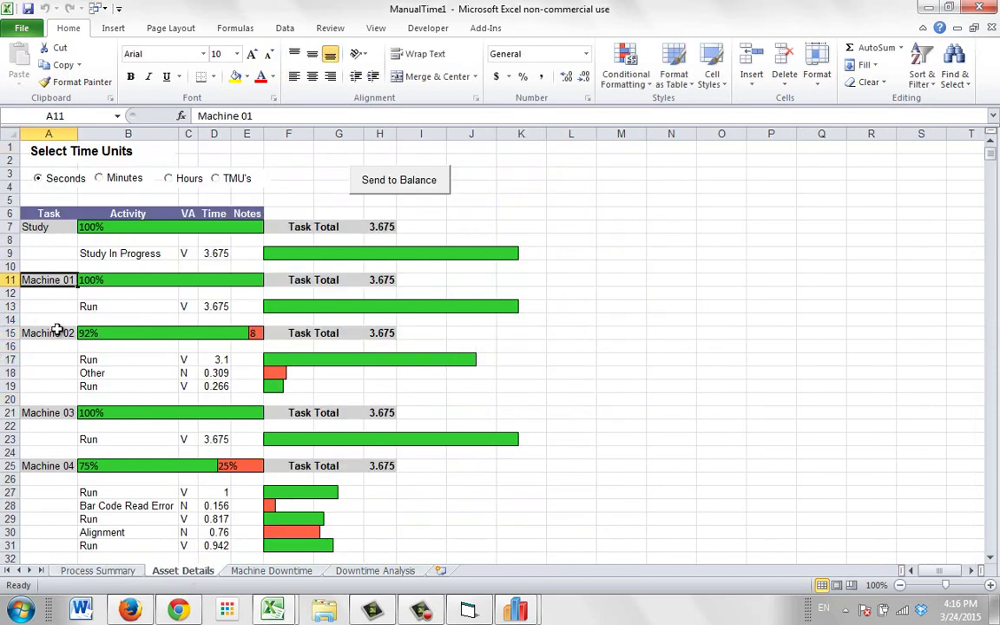
{"action": "left_click", "coordinate": [54, 334]}
{"action": "left_click", "coordinate": [59, 413]}
{"action": "left_click", "coordinate": [54, 467]}
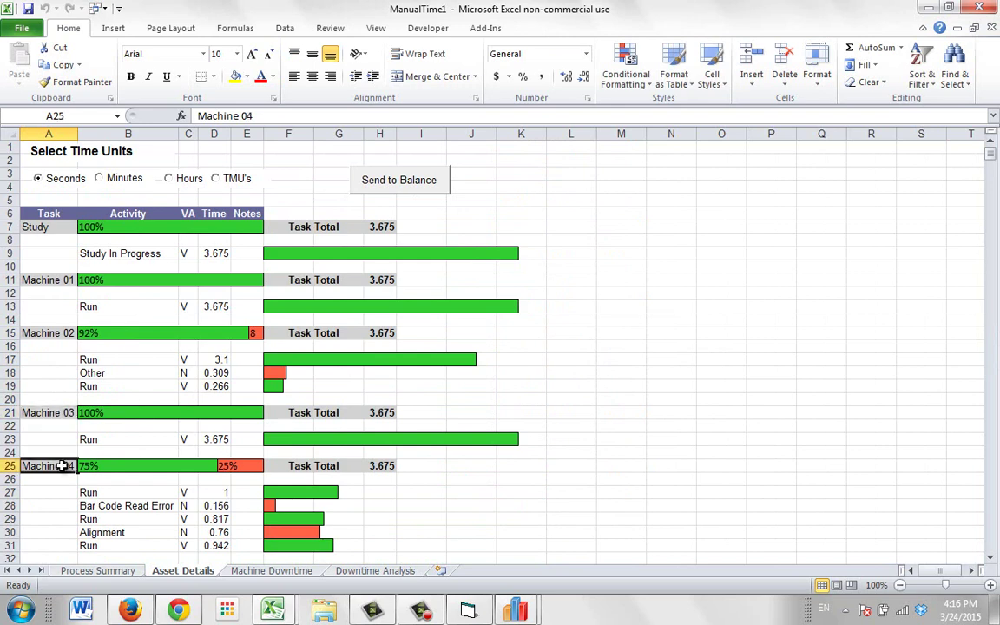
{"action": "left_click", "coordinate": [127, 469]}
{"action": "scroll", "coordinate": [128, 469], "scroll_direction": "down", "scroll_amount": 1}
{"action": "left_click", "coordinate": [233, 440]}
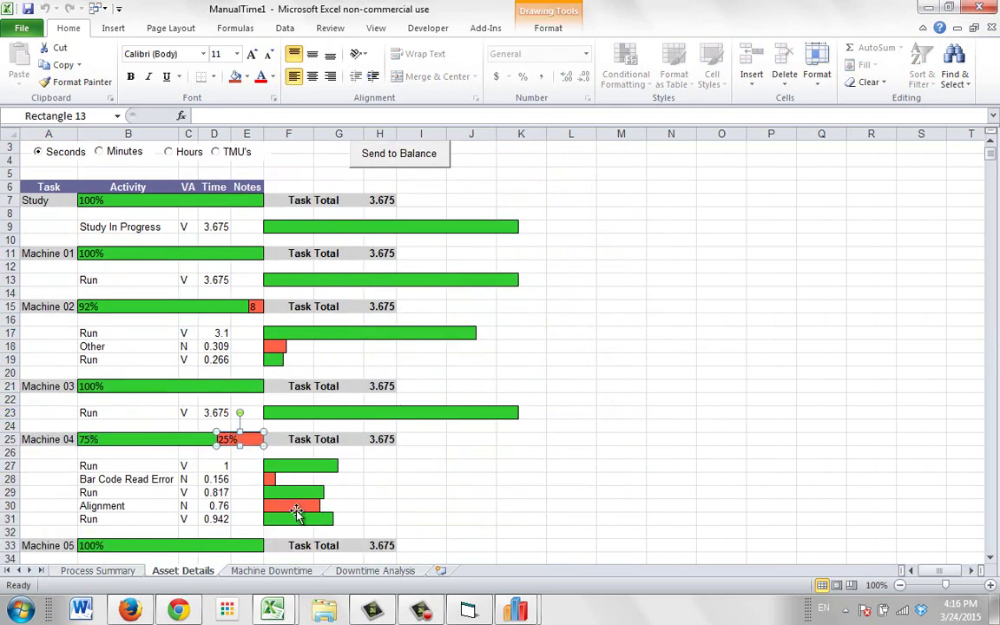
Open Machine Downtime and check the Alignment and Bar Code Read Error activities for Machines 08 and 04
{"action": "left_click", "coordinate": [274, 571]}
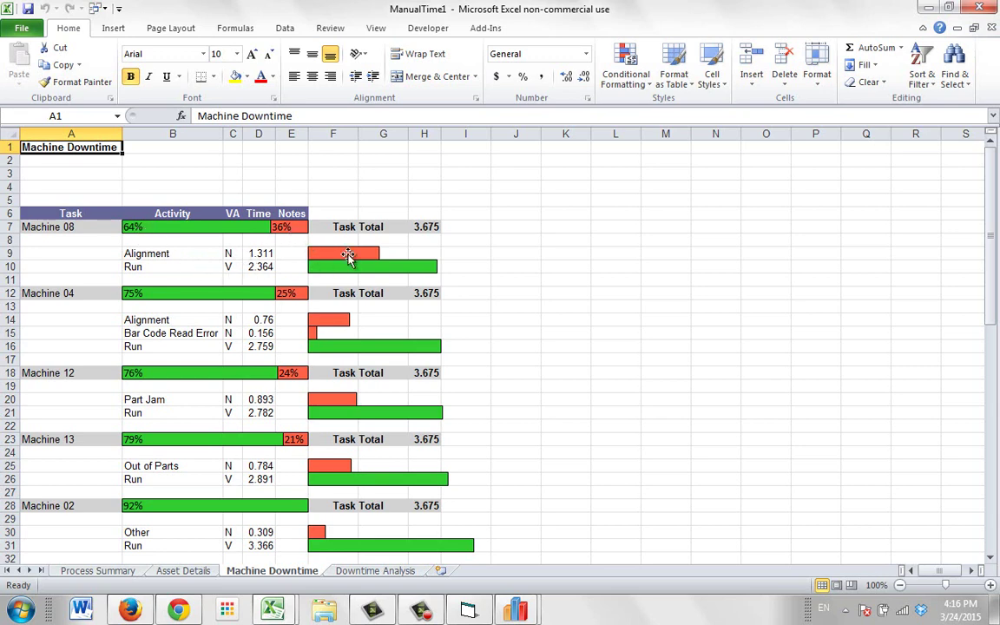
{"action": "left_click", "coordinate": [174, 254]}
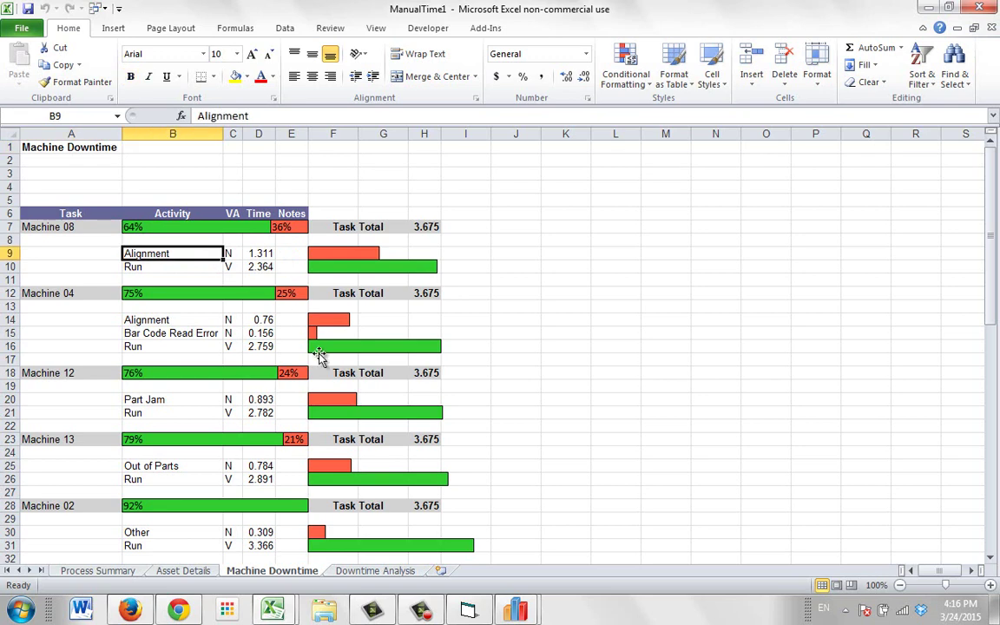
{"action": "left_click", "coordinate": [174, 323]}
{"action": "left_click", "coordinate": [175, 338]}
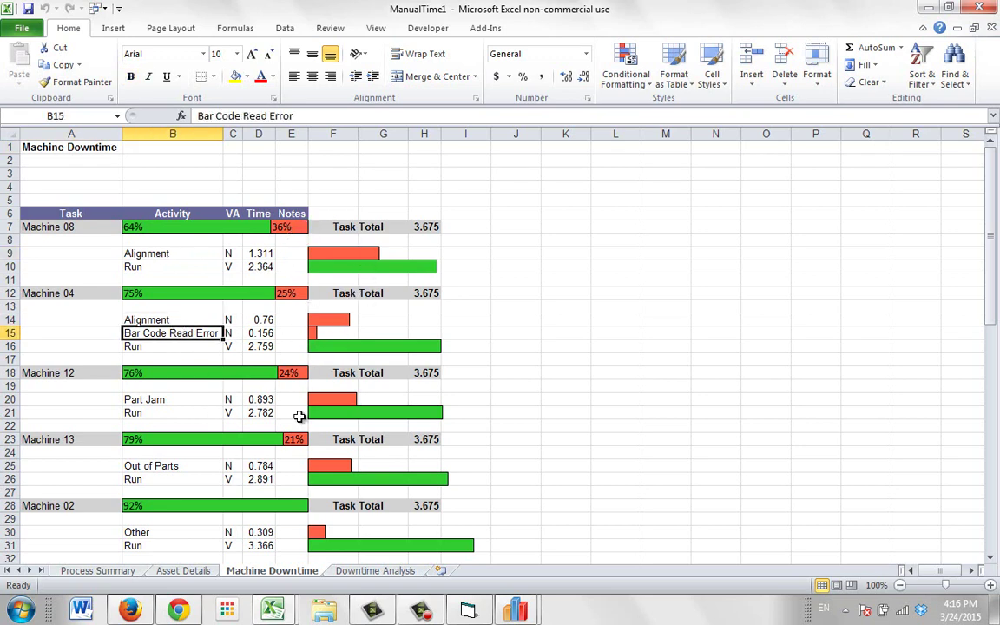
Open Downtime Analysis and review the Alignment entries and bars for Machines 08 and 04
{"action": "left_click", "coordinate": [388, 570]}
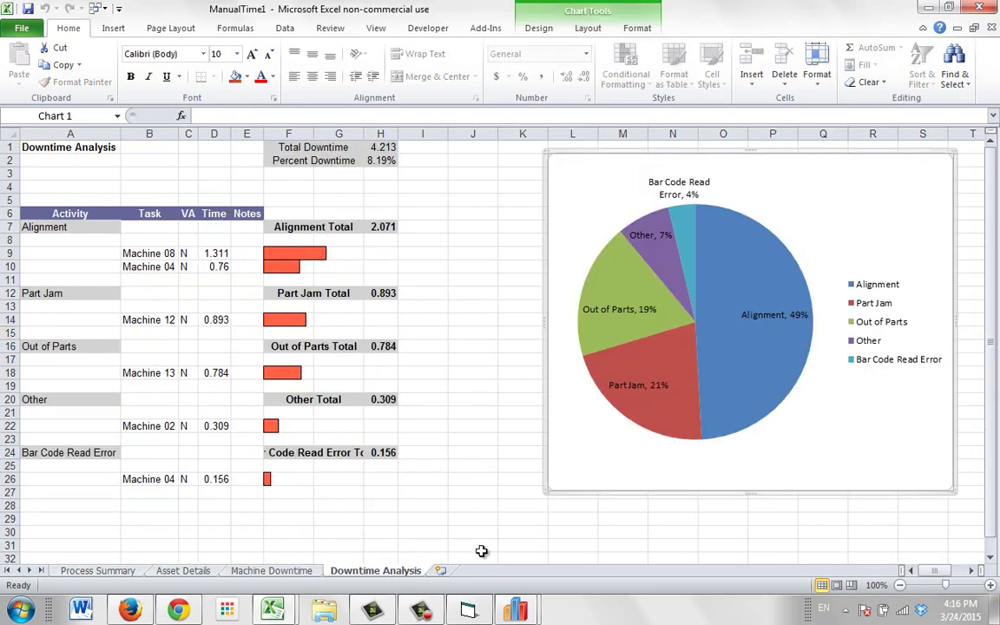
{"action": "left_click", "coordinate": [59, 224]}
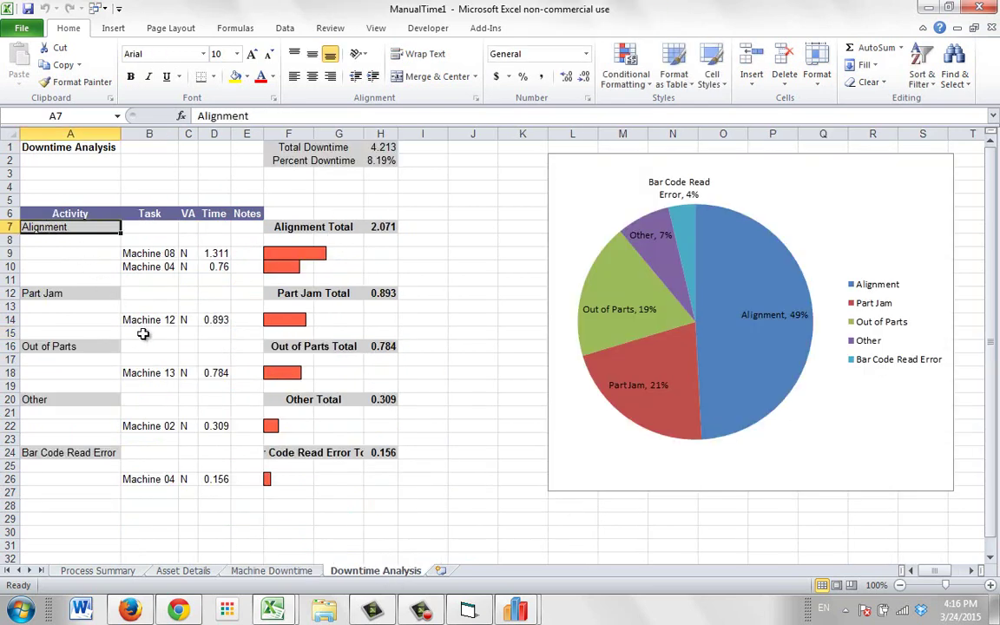
{"action": "left_click", "coordinate": [144, 252]}
{"action": "left_click", "coordinate": [155, 266]}
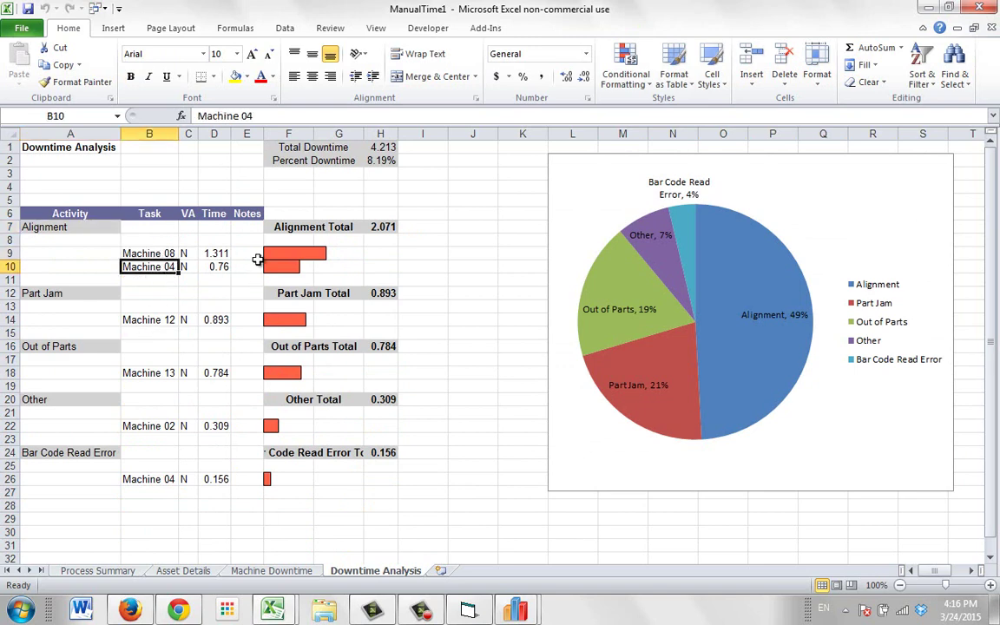
{"action": "left_click", "coordinate": [264, 252]}
{"action": "left_click", "coordinate": [278, 267]}
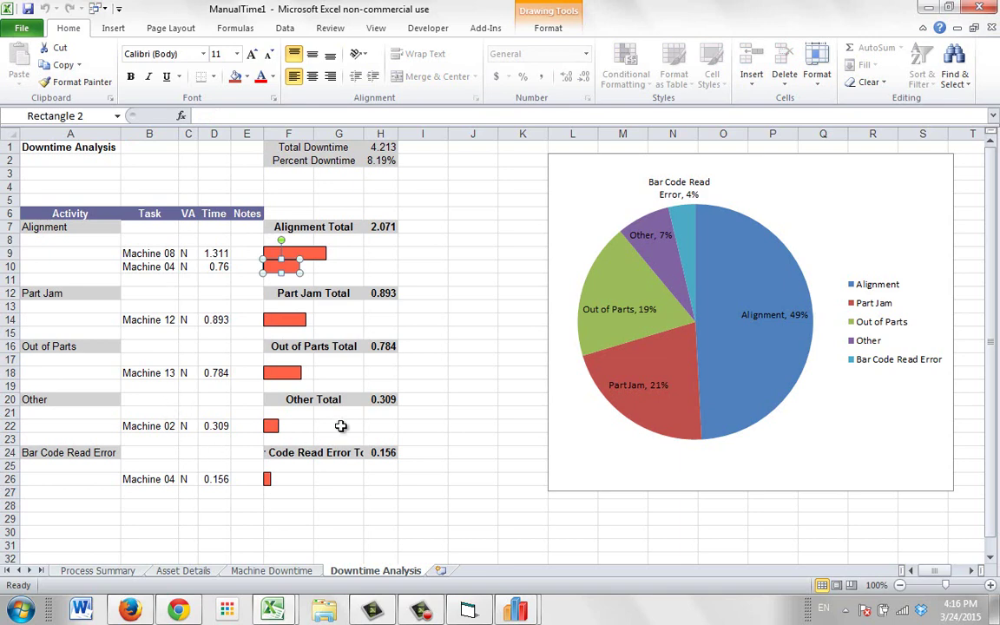
Check the 4.213 total downtime, the 8.19% downtime figure and the downtime pie chart
{"action": "left_click", "coordinate": [386, 148]}
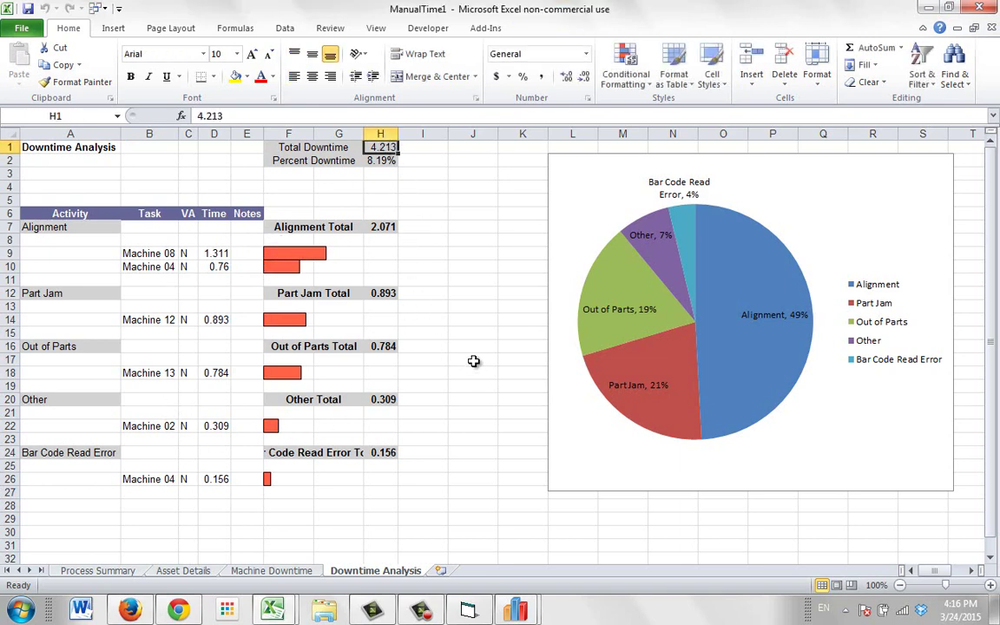
{"action": "key", "text": "Down"}
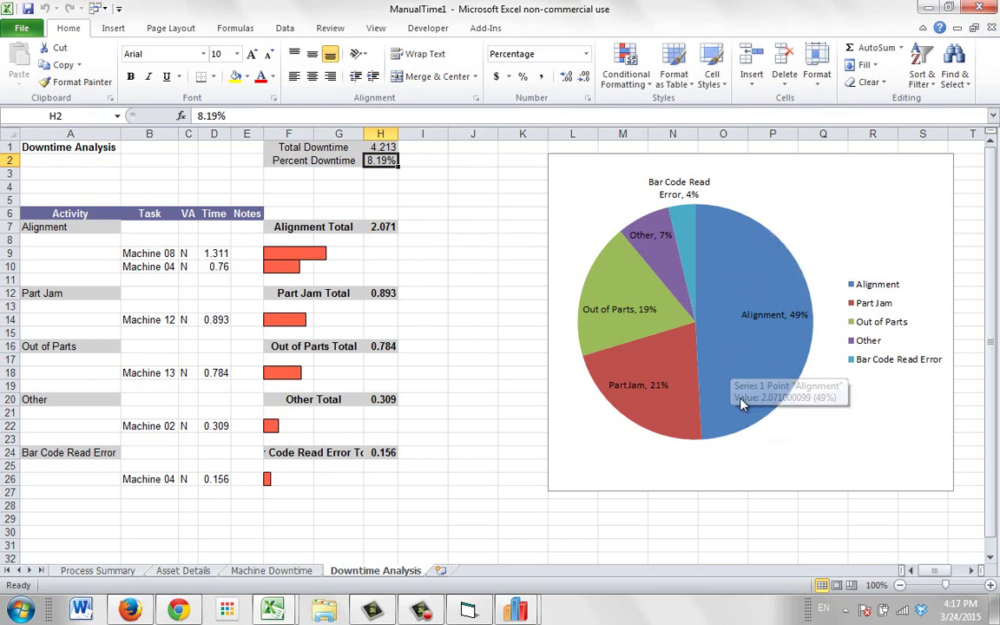
{"action": "mouse_move", "coordinate": [740, 400]}
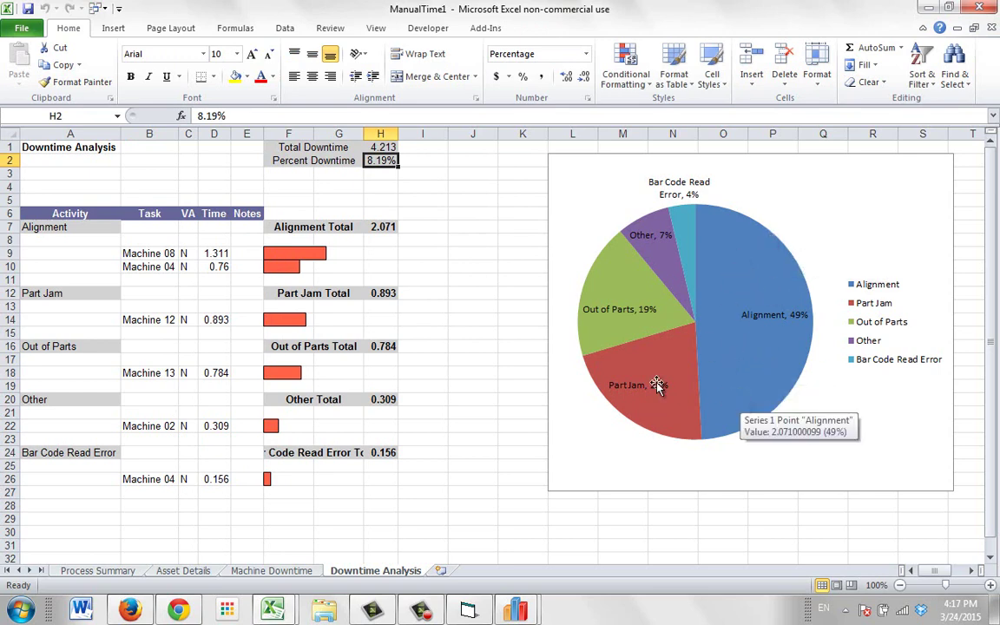